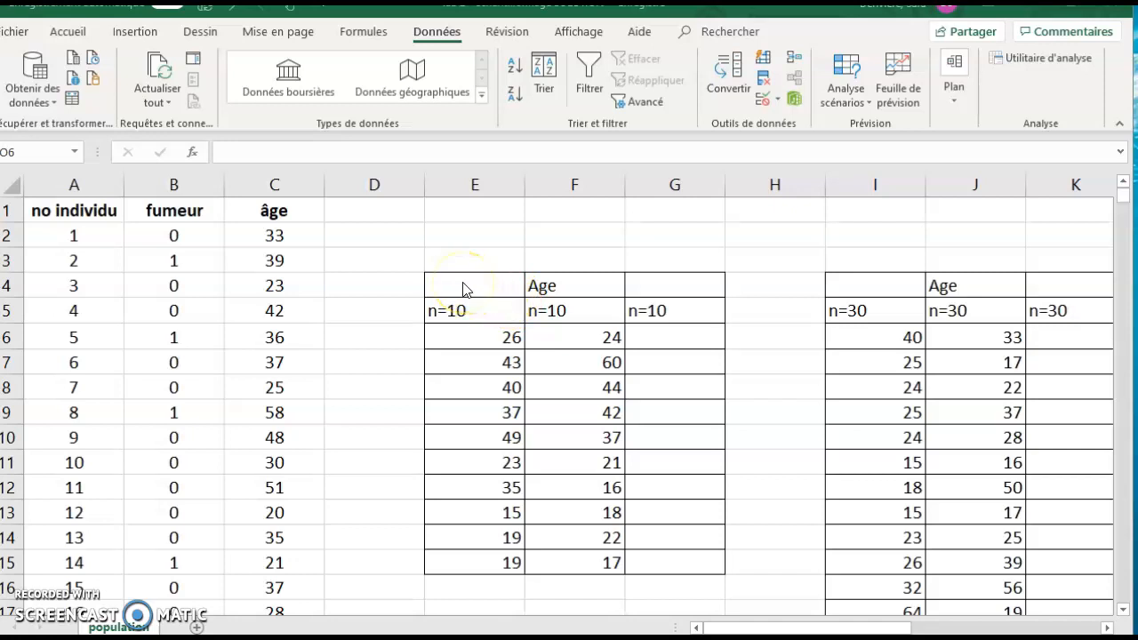
Examine the no individu column from its header down to the last individual in the population list
click(95, 214)
drag(1122, 200, 1125, 607)
click(61, 588)
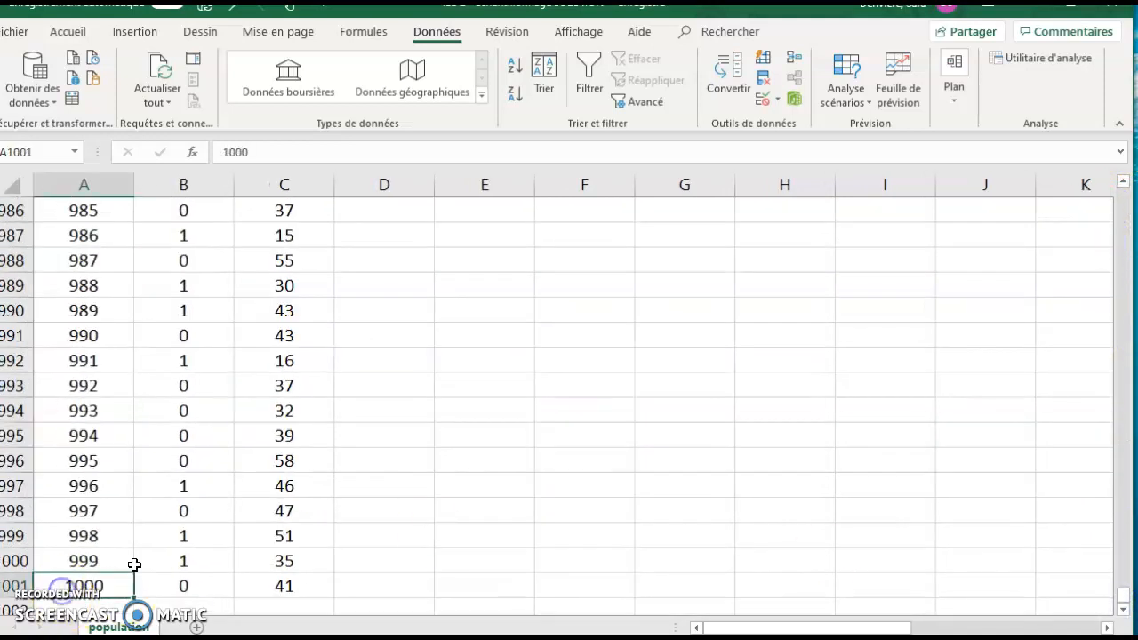
drag(1125, 602, 1133, 566)
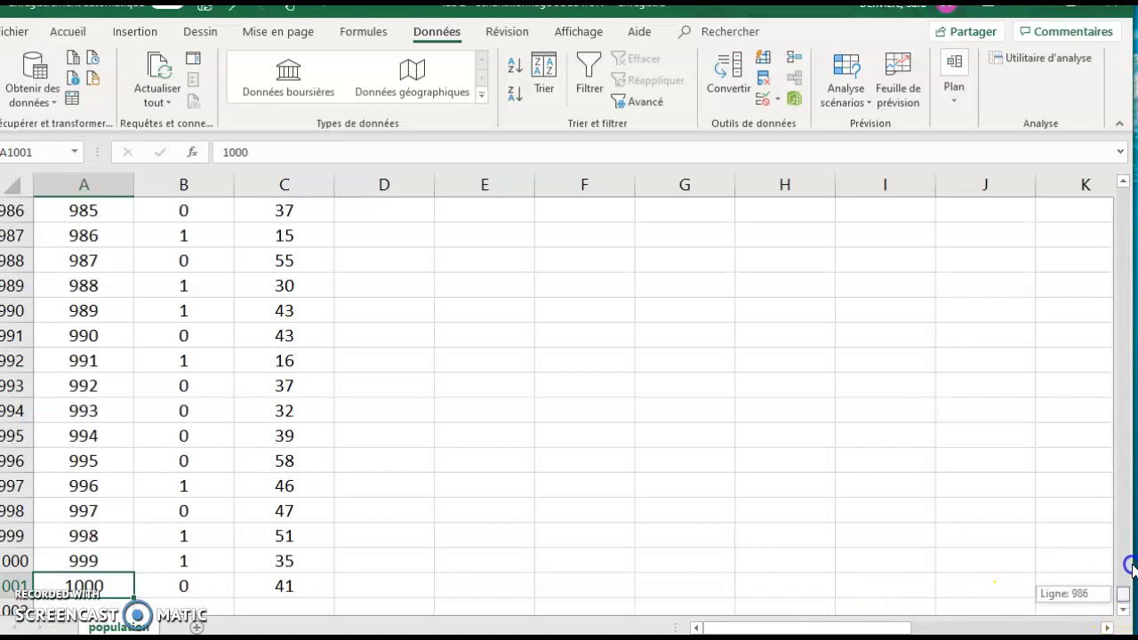
drag(1126, 468, 1118, 364)
drag(1125, 268, 1123, 185)
Examine the fumeur and âge columns with their coding, and the Age and Fumeur sample tables beside them
click(159, 209)
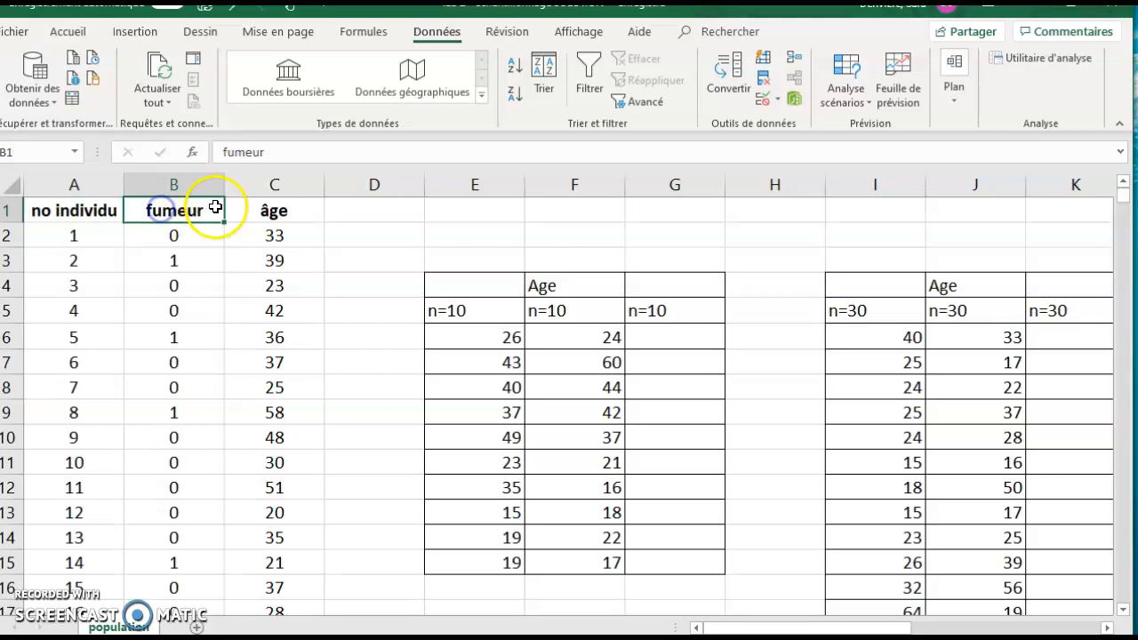
click(287, 222)
click(196, 234)
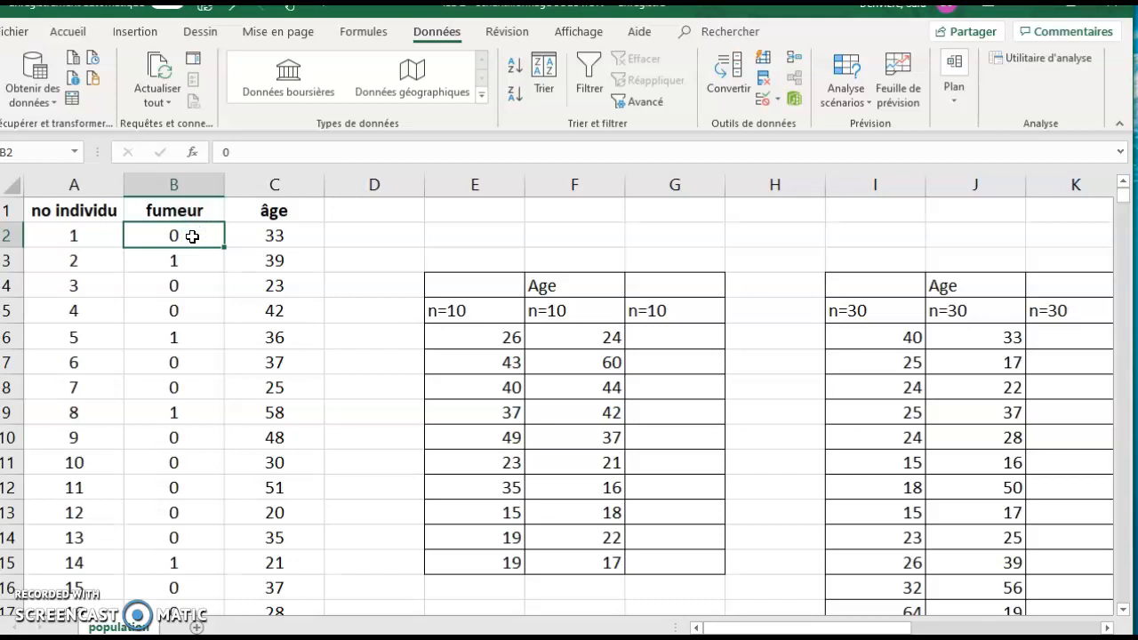
click(200, 261)
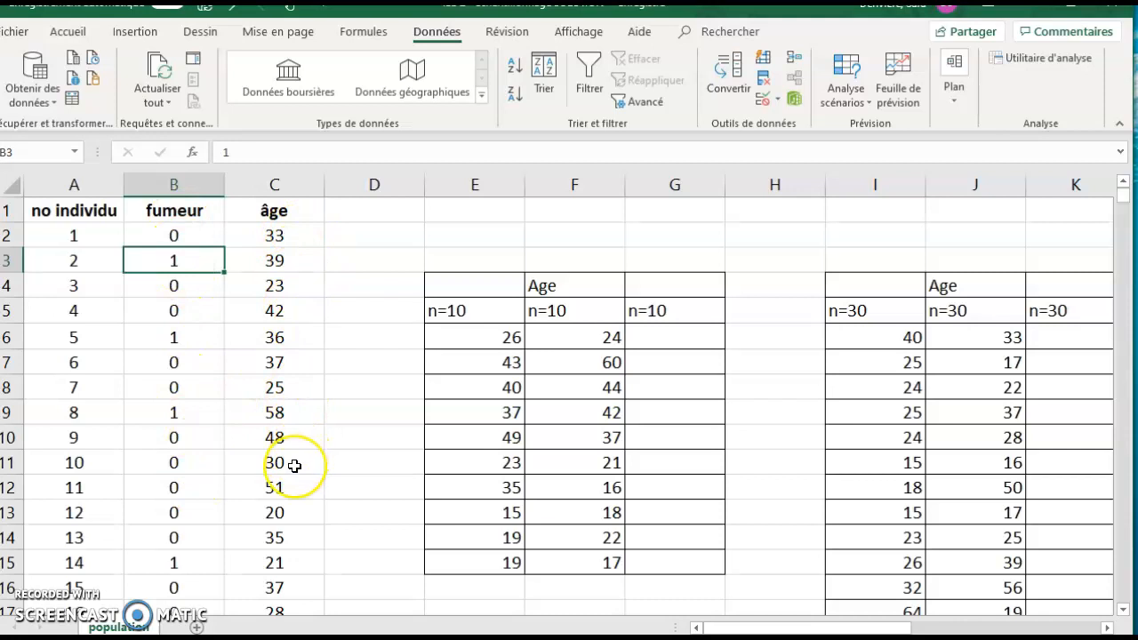
drag(742, 629, 790, 628)
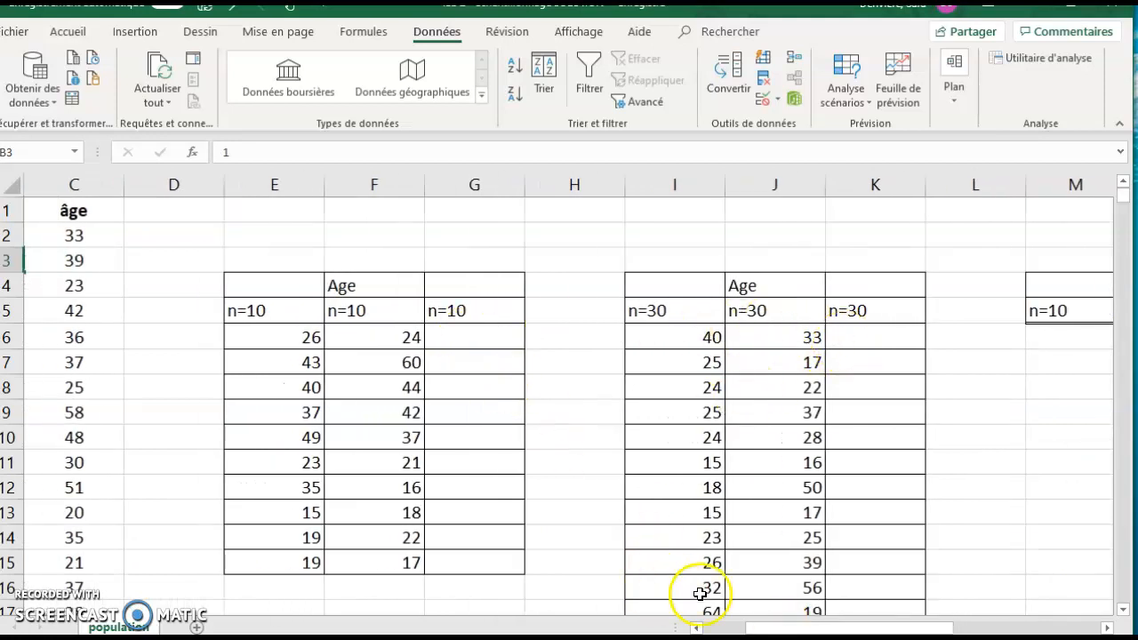
mouse_move(771, 630)
mouse_down()
mouse_move(814, 629)
mouse_move(770, 629)
mouse_up()
click(352, 243)
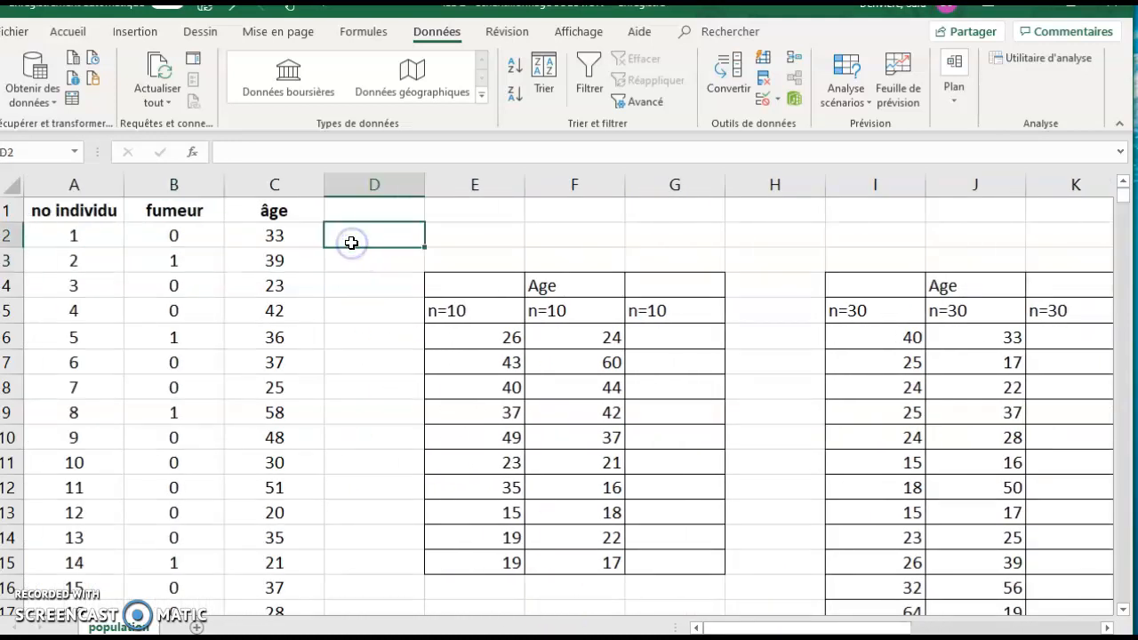
click(433, 37)
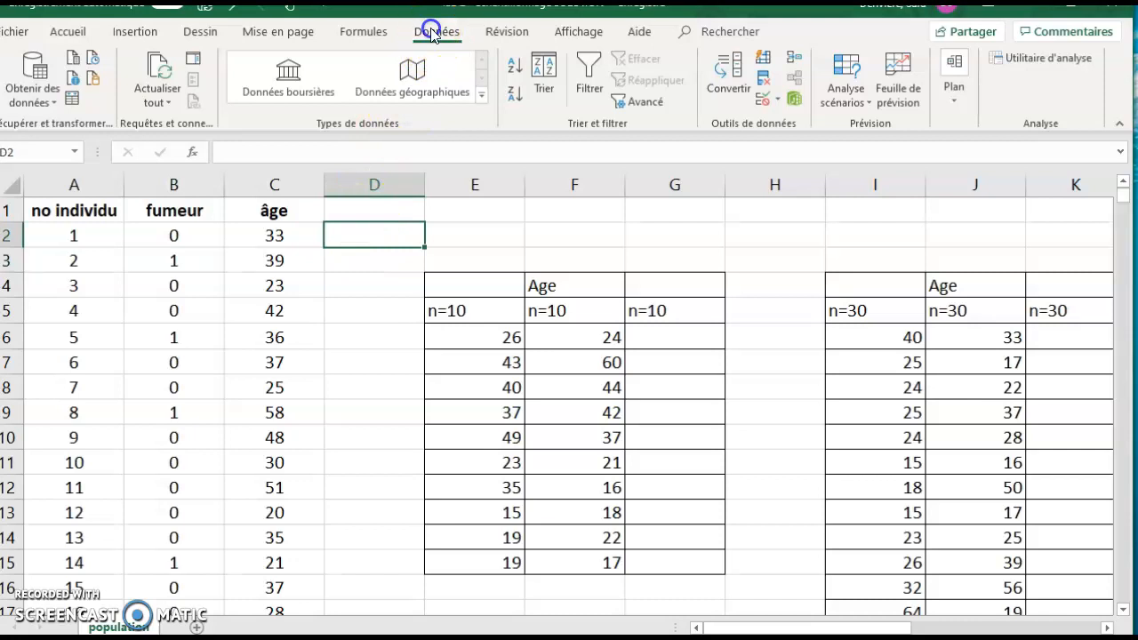
click(1035, 60)
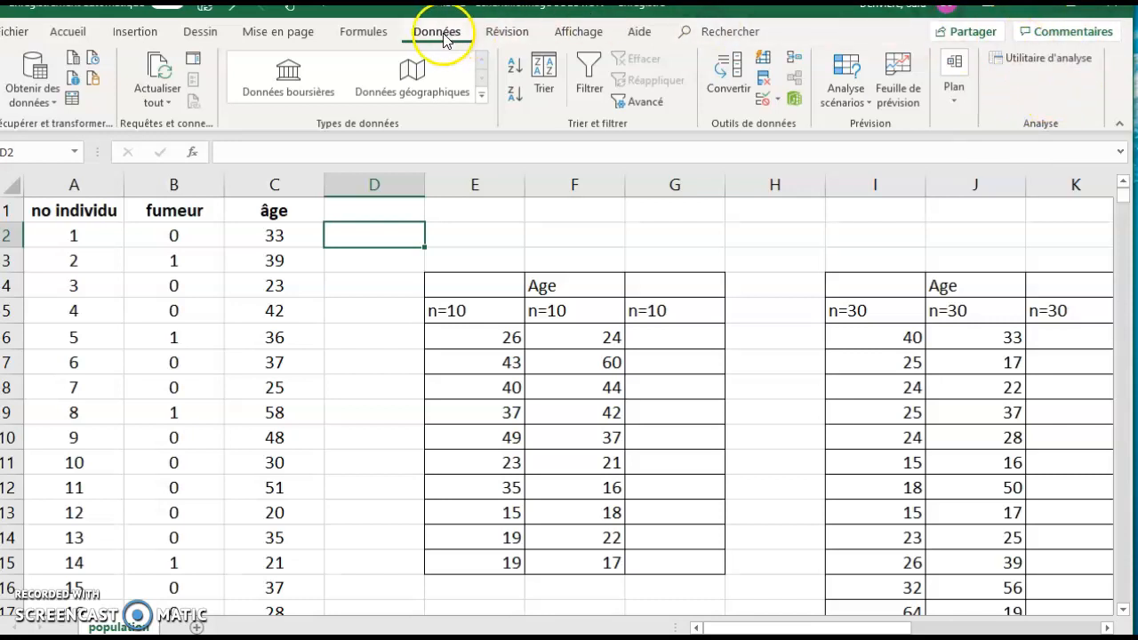
click(1042, 61)
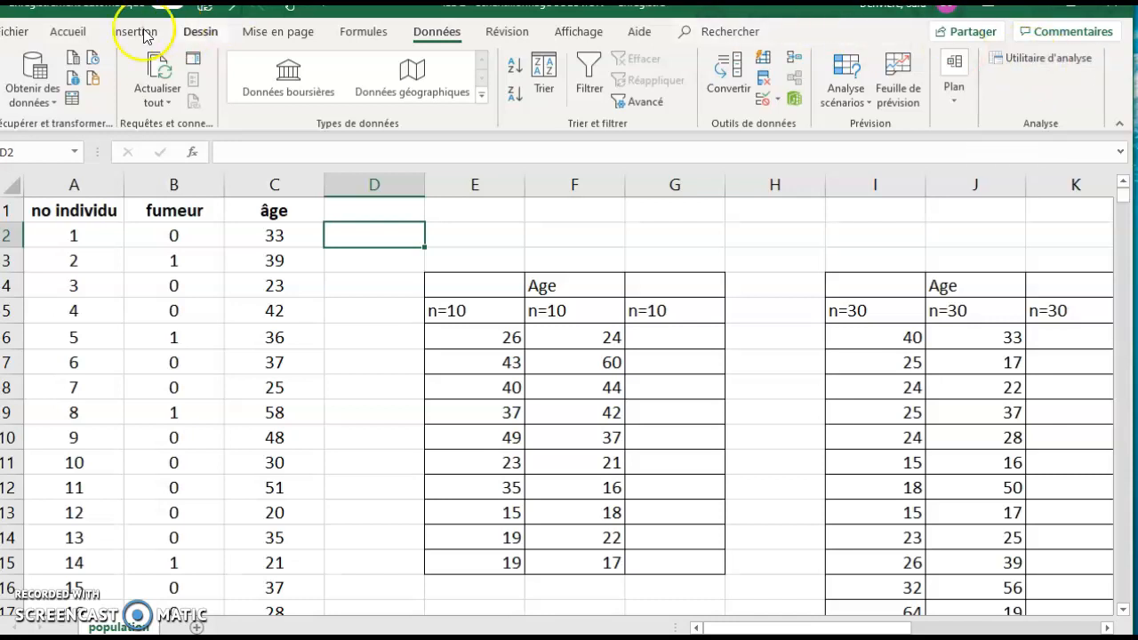
Make sure the Analysis ToolPak add-in is enabled among the available Excel add-ins
click(14, 34)
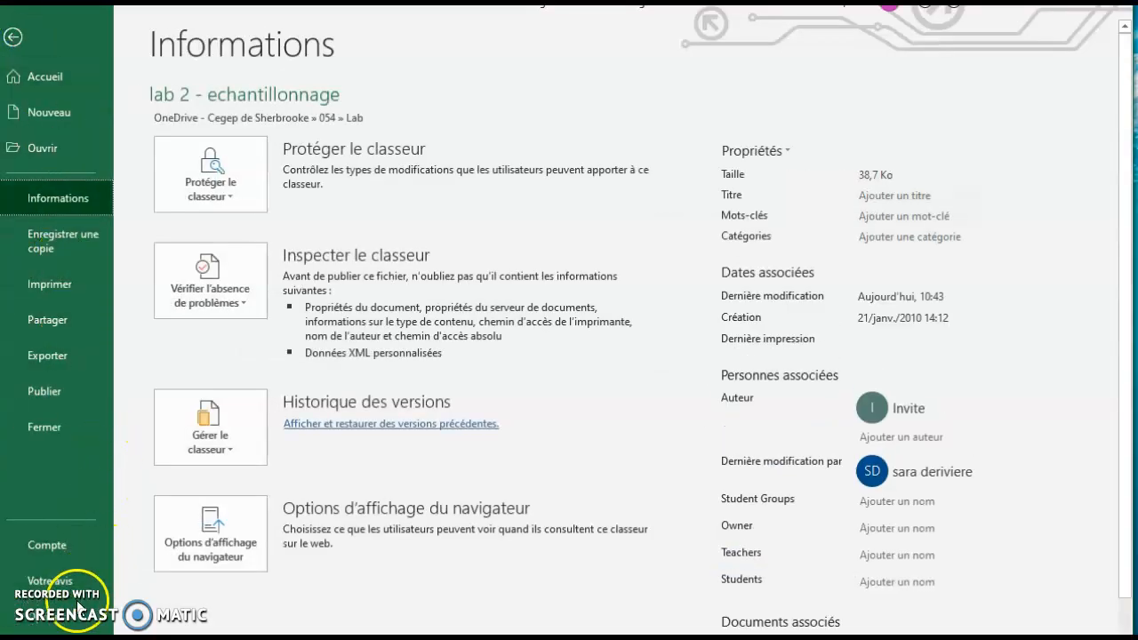
scroll(62, 551, down, 2)
click(63, 561)
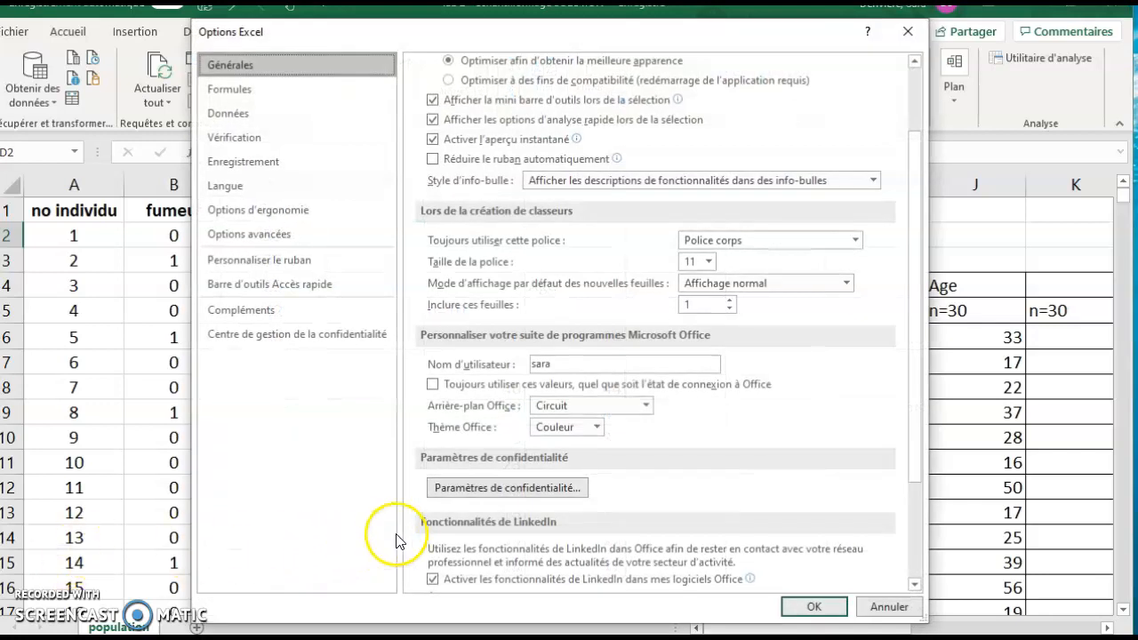
click(243, 316)
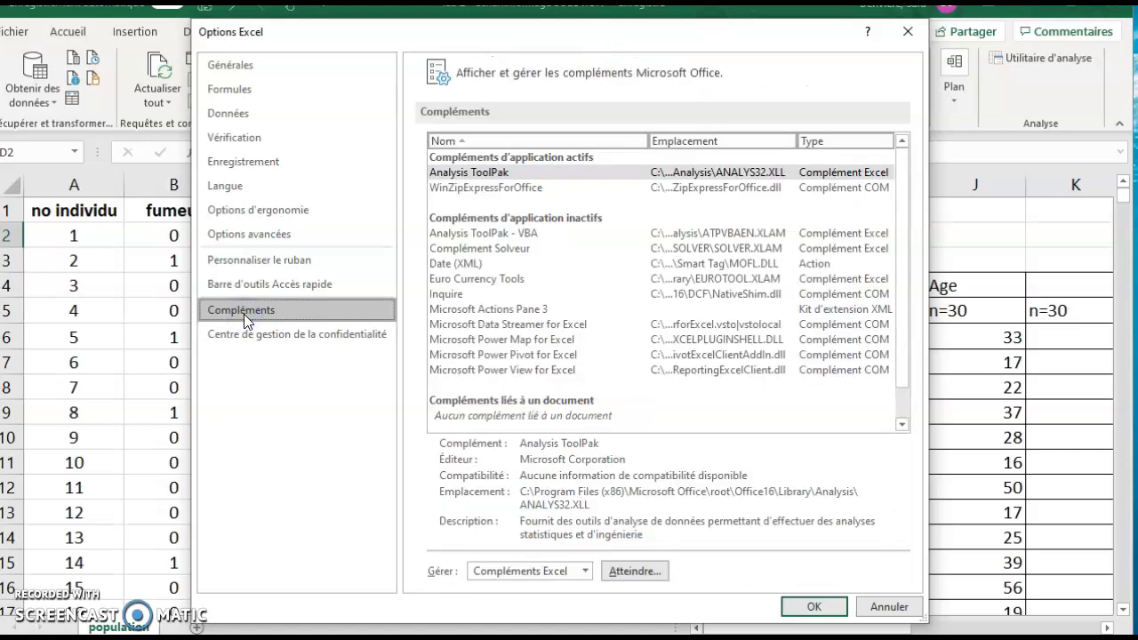
click(638, 574)
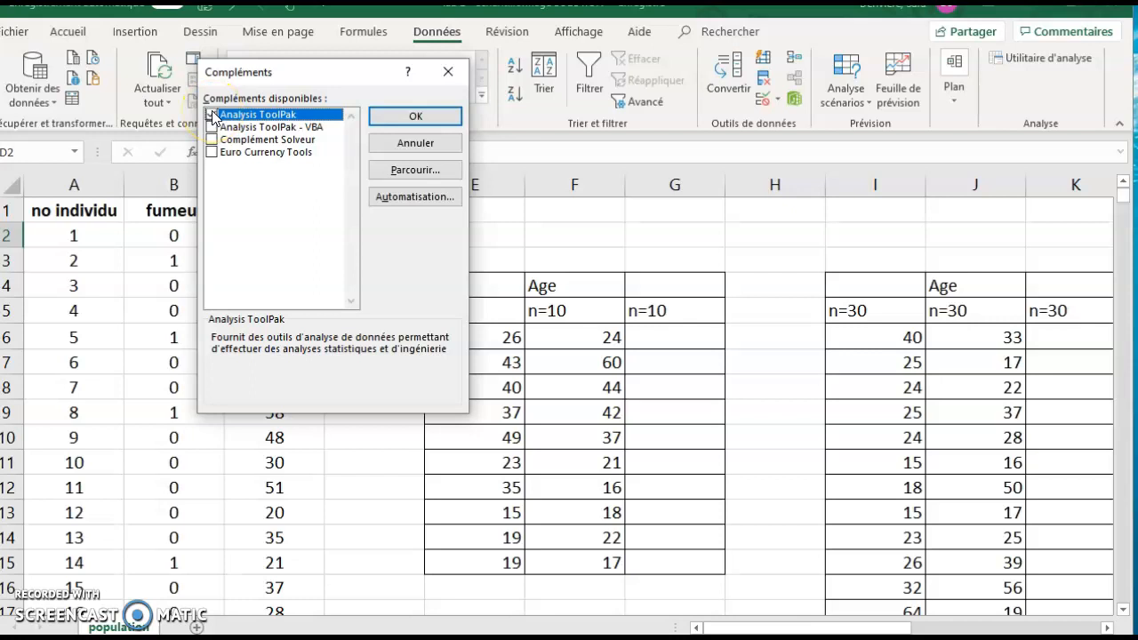
click(411, 116)
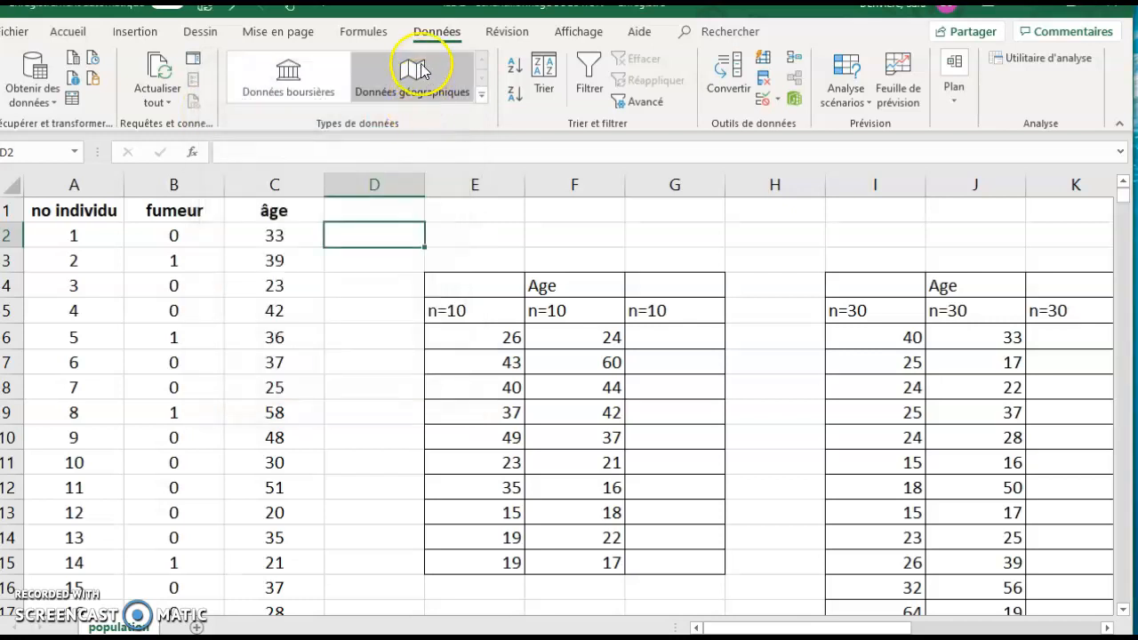
Start the Échantillonnage tool from the data analysis utility
click(1008, 65)
scroll(329, 218, up, 1)
scroll(329, 218, up, 1)
scroll(329, 218, down, 3)
scroll(328, 218, up, 3)
scroll(329, 218, down, 3)
click(138, 264)
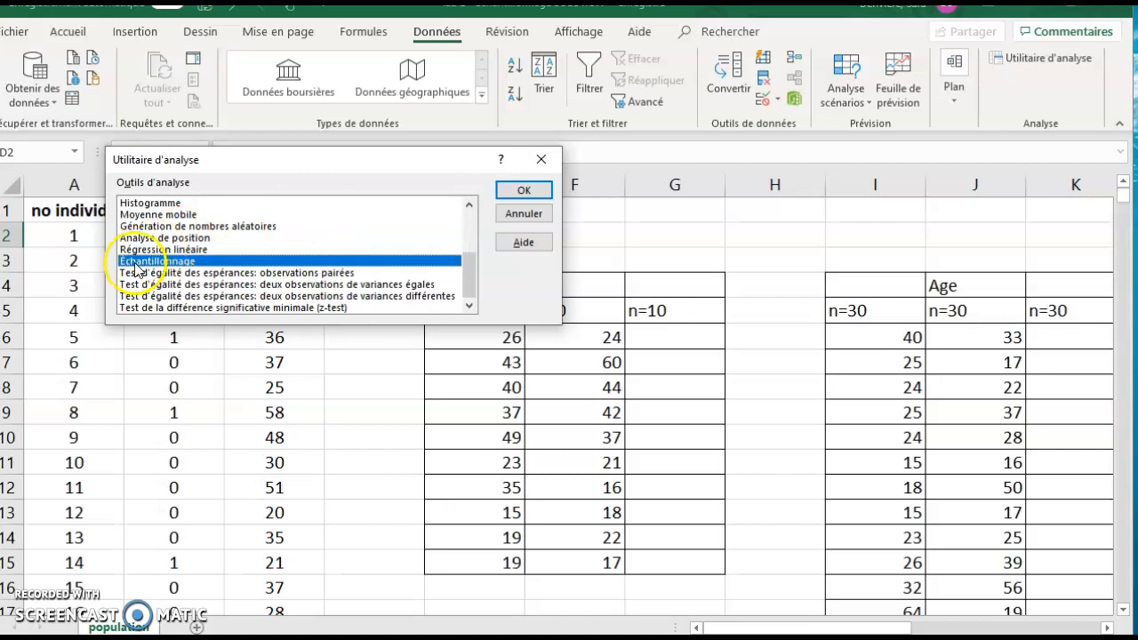
click(524, 189)
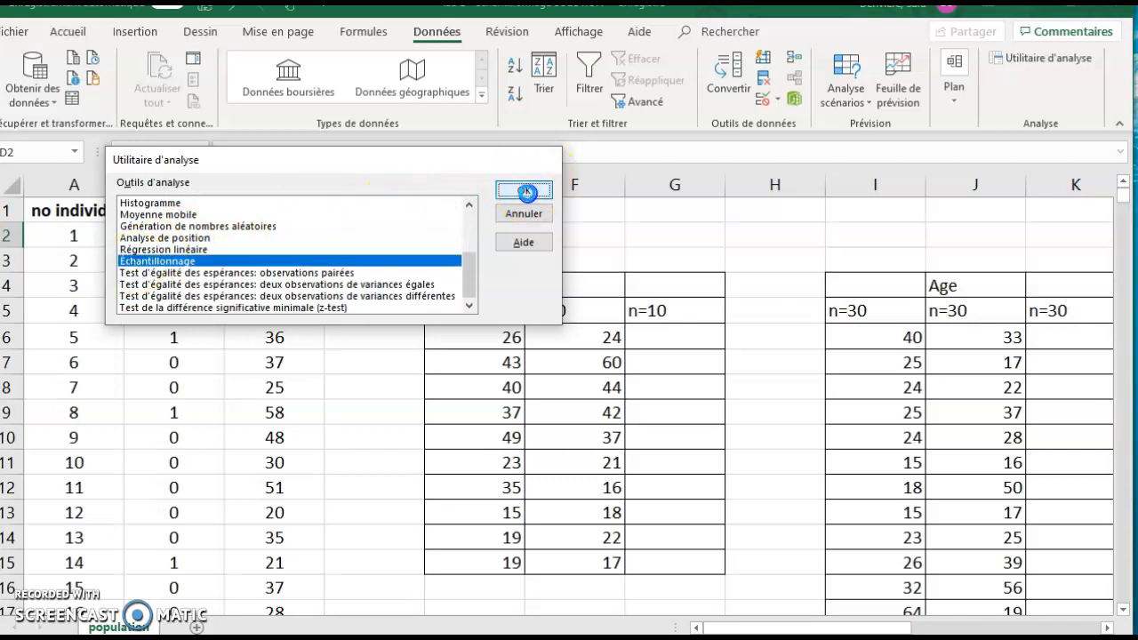
Set the sampling input range to the âge values in $C$2:$C$1001
drag(415, 147, 565, 137)
key(BackSpace)
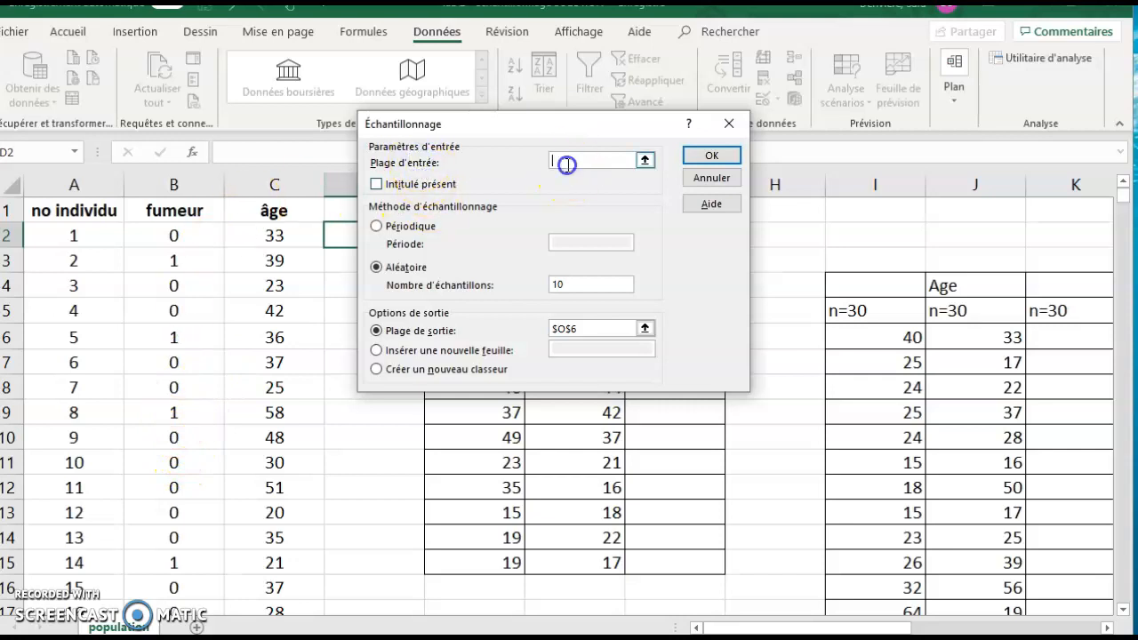
drag(495, 127, 594, 390)
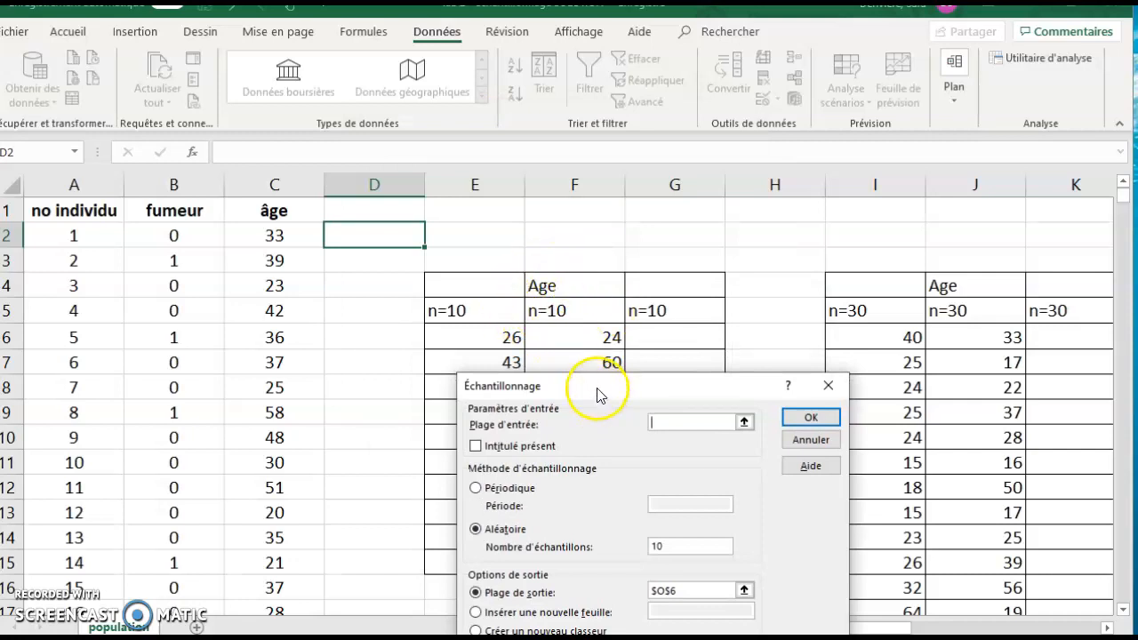
drag(597, 391, 647, 241)
drag(282, 235, 275, 539)
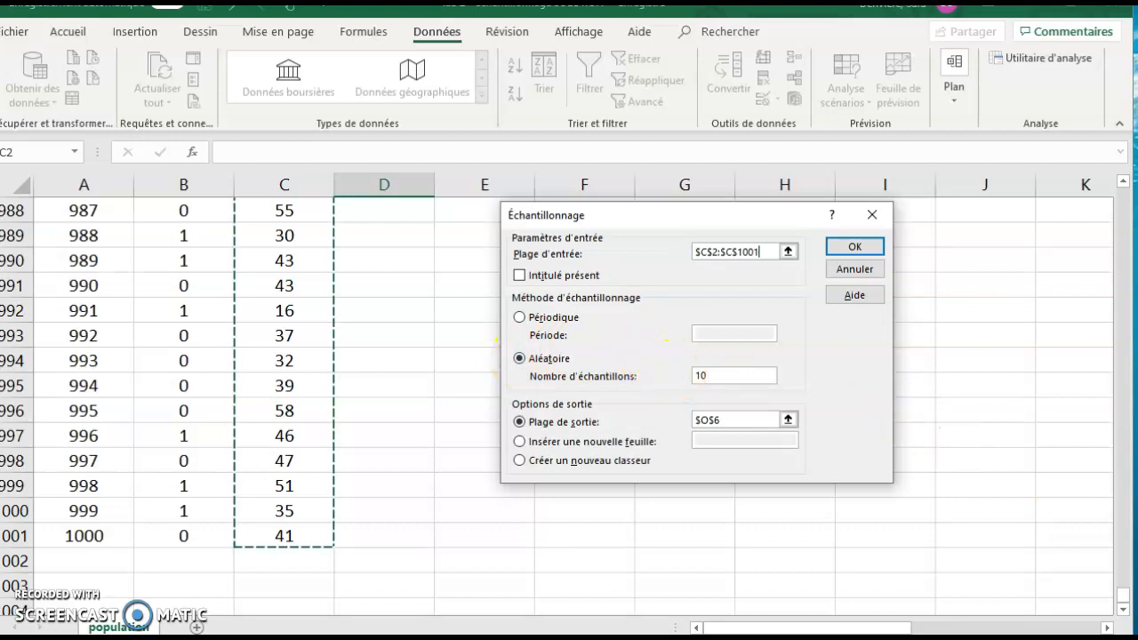
Set the output range to $G$6 and generate the random sample of 10 ages in the third n=10 column
drag(1125, 603, 1122, 171)
drag(794, 224, 919, 221)
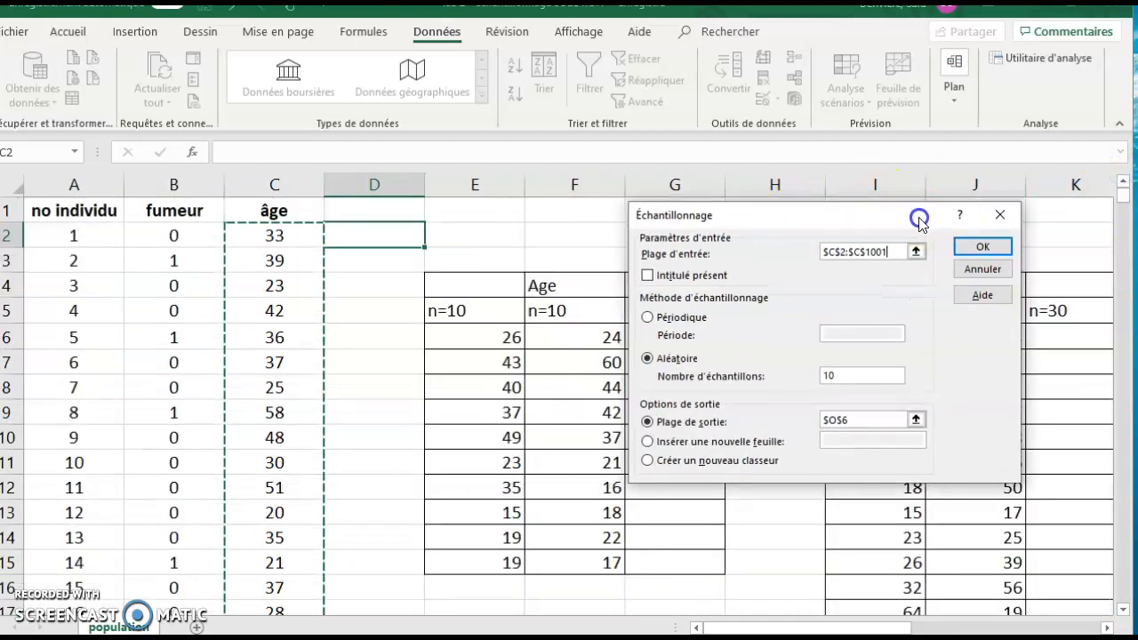
drag(769, 215, 350, 214)
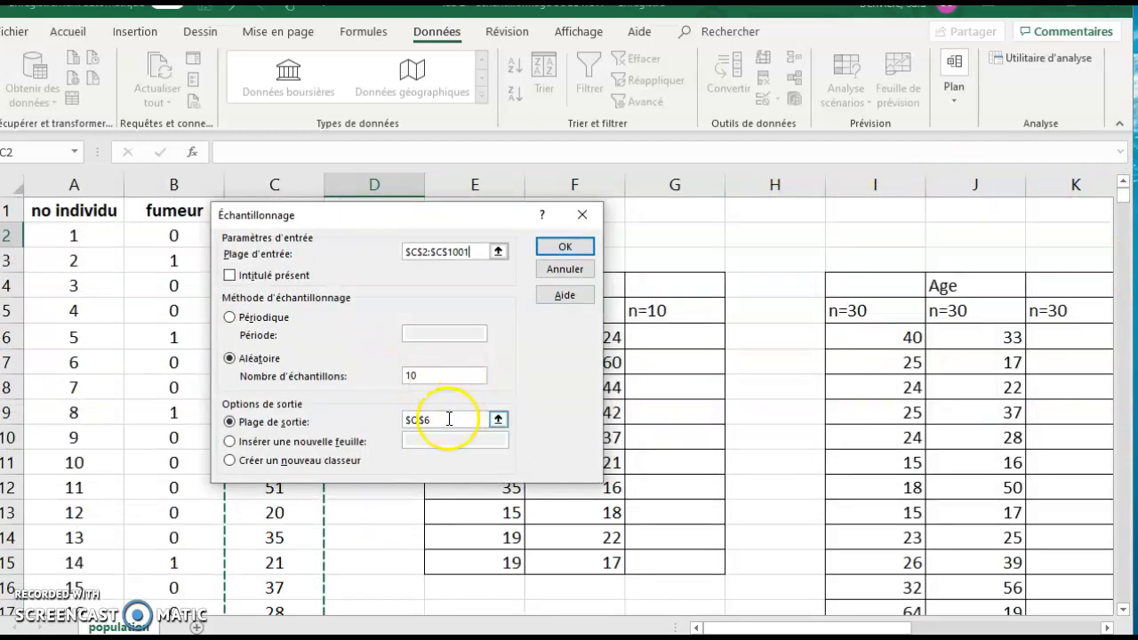
click(413, 424)
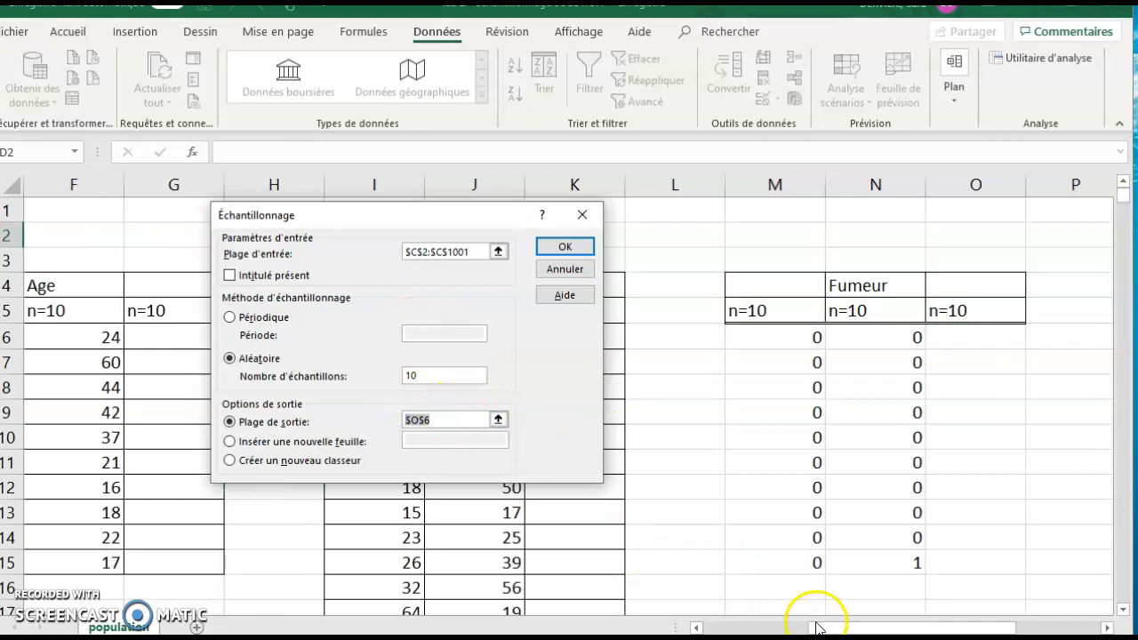
drag(818, 627, 669, 627)
drag(482, 217, 359, 148)
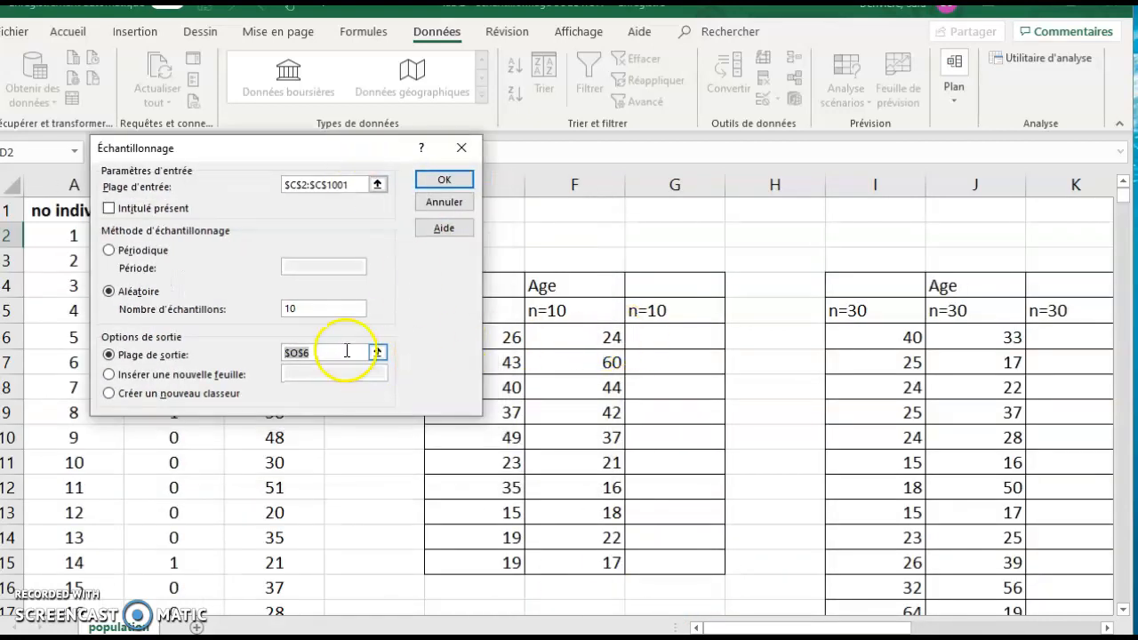
click(657, 334)
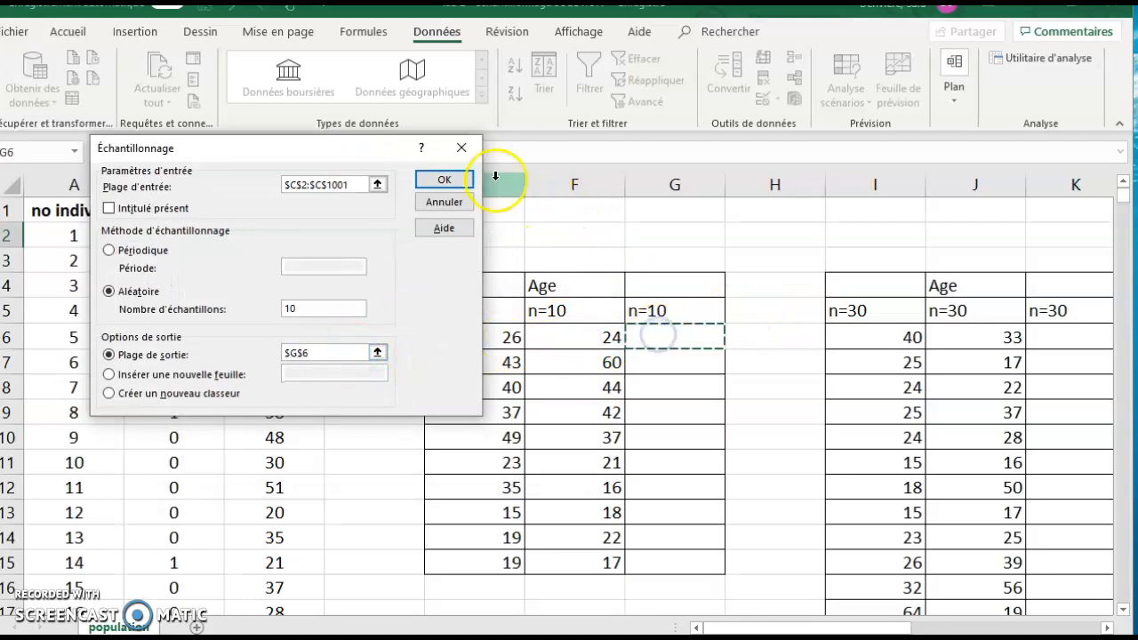
click(447, 181)
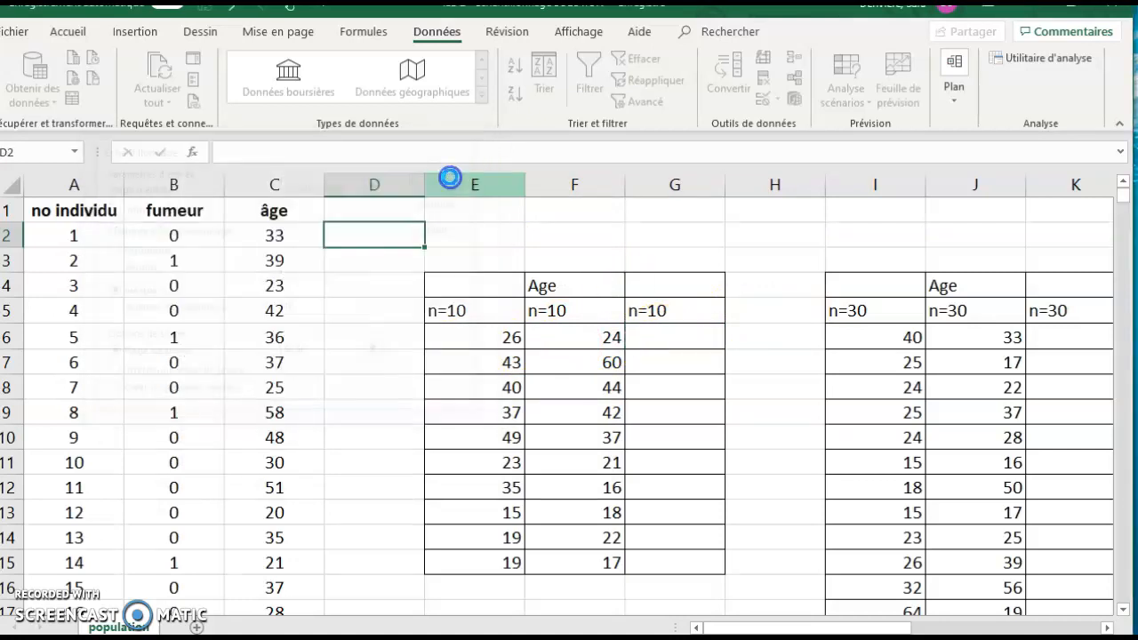
Apply borders to all cells of the three n=10 age samples, E6:G15
click(773, 288)
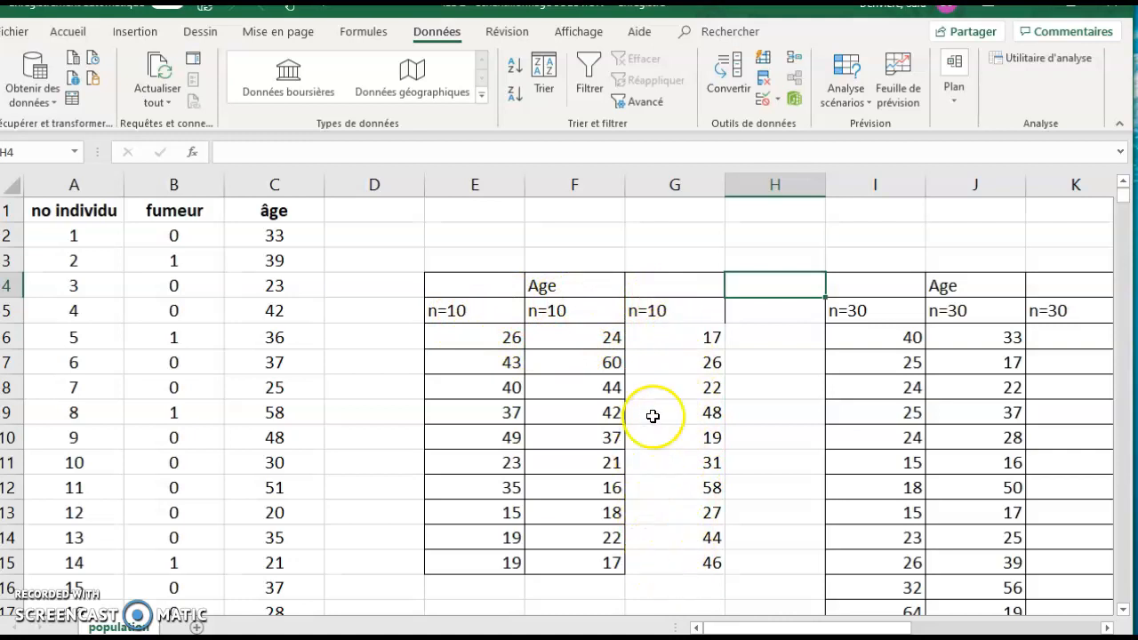
drag(494, 346, 684, 559)
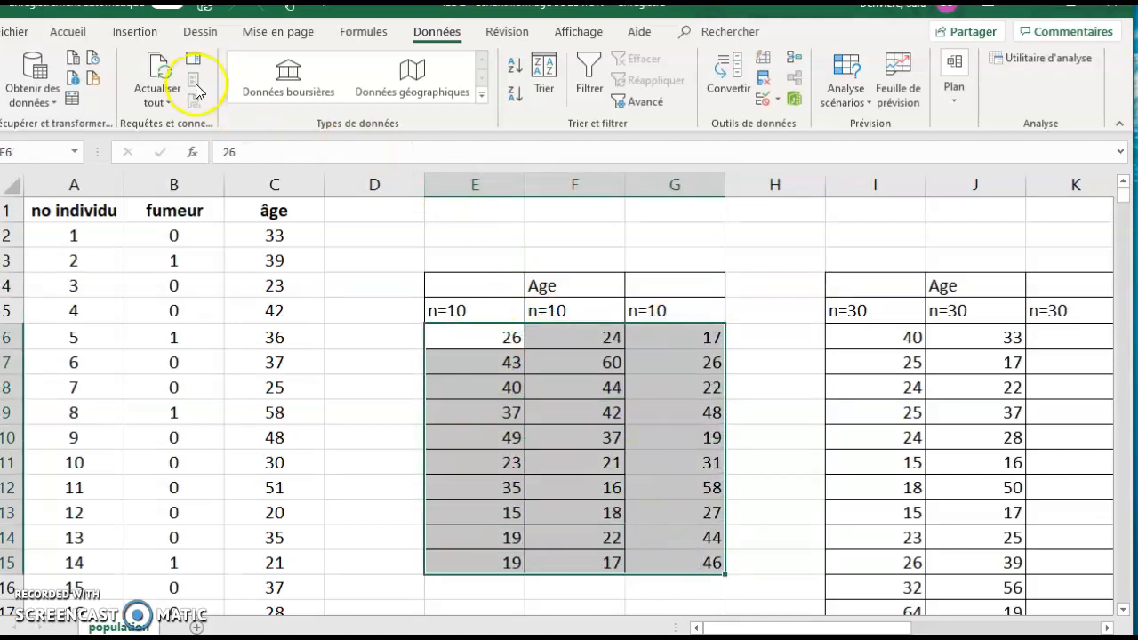
click(71, 34)
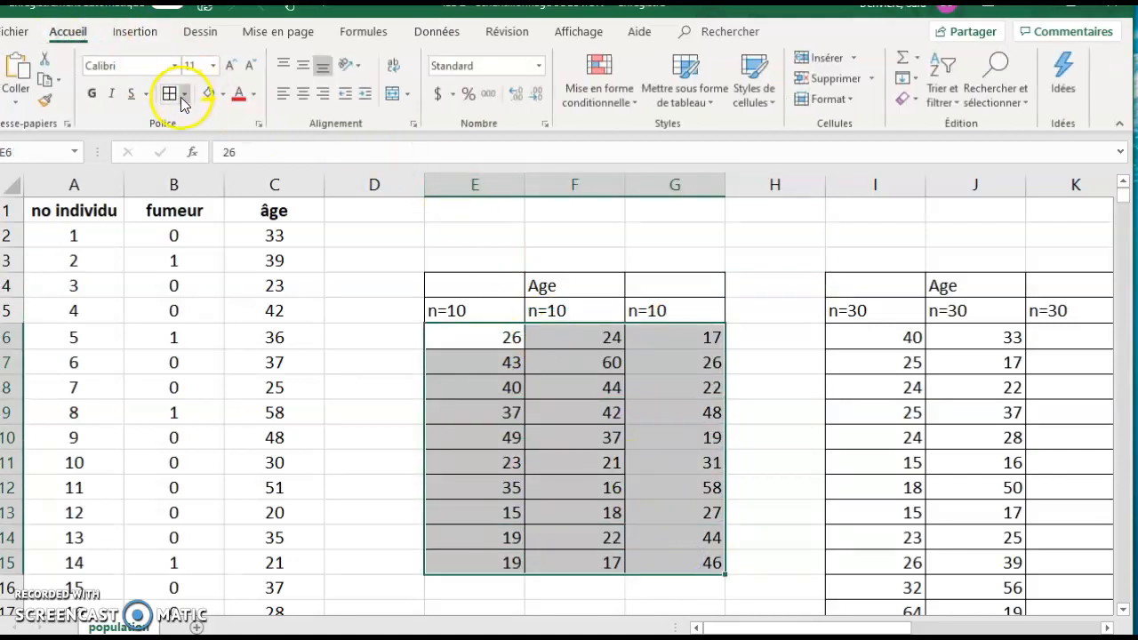
click(765, 241)
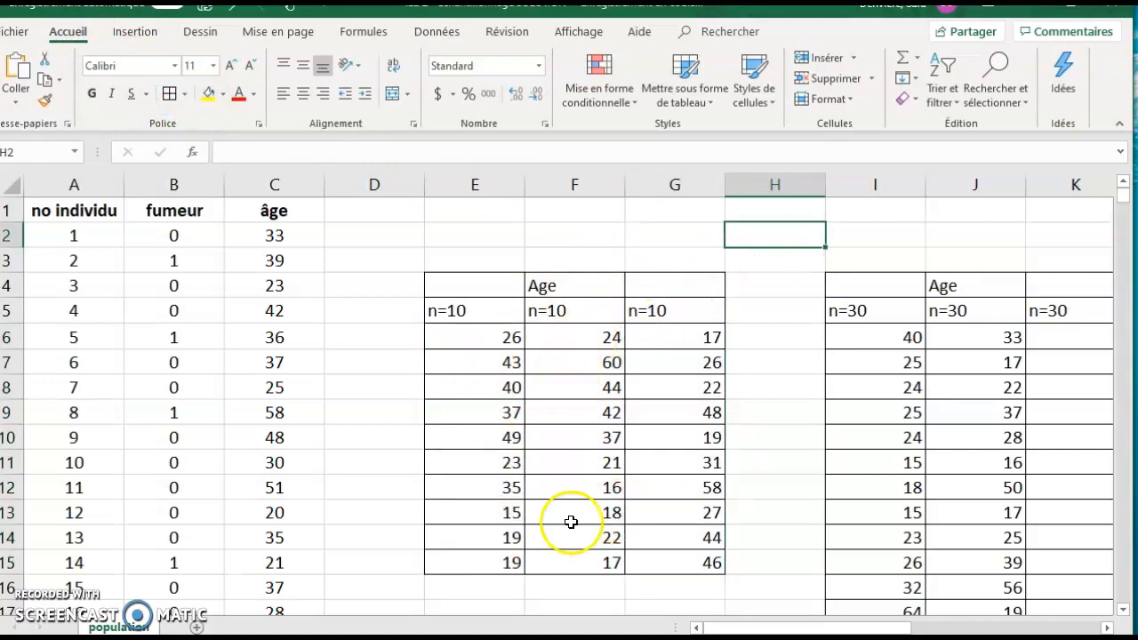
Generate a random sample of 30 ages from $C$2:$C$1001 in the third n=30 age column, with output range $K$6
drag(766, 626, 829, 627)
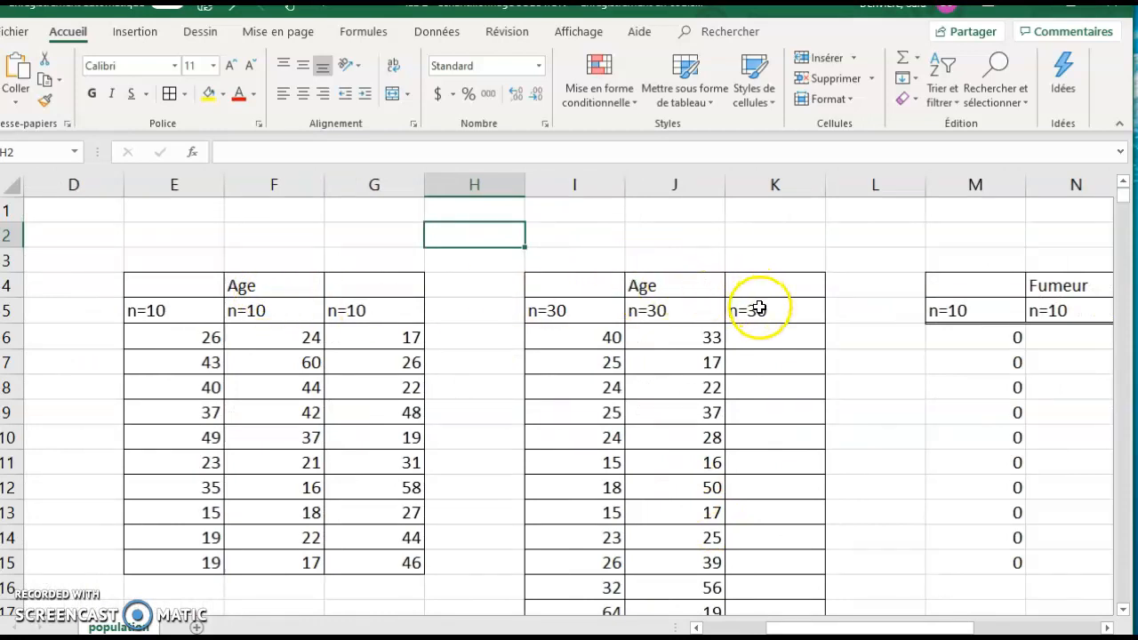
click(433, 31)
click(1038, 58)
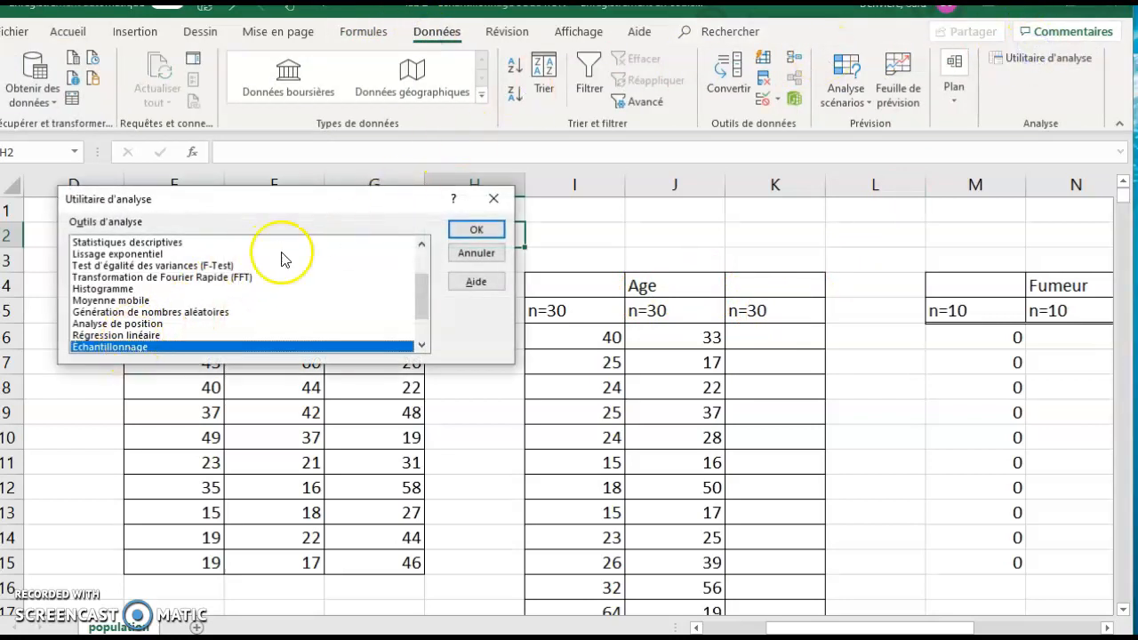
click(474, 229)
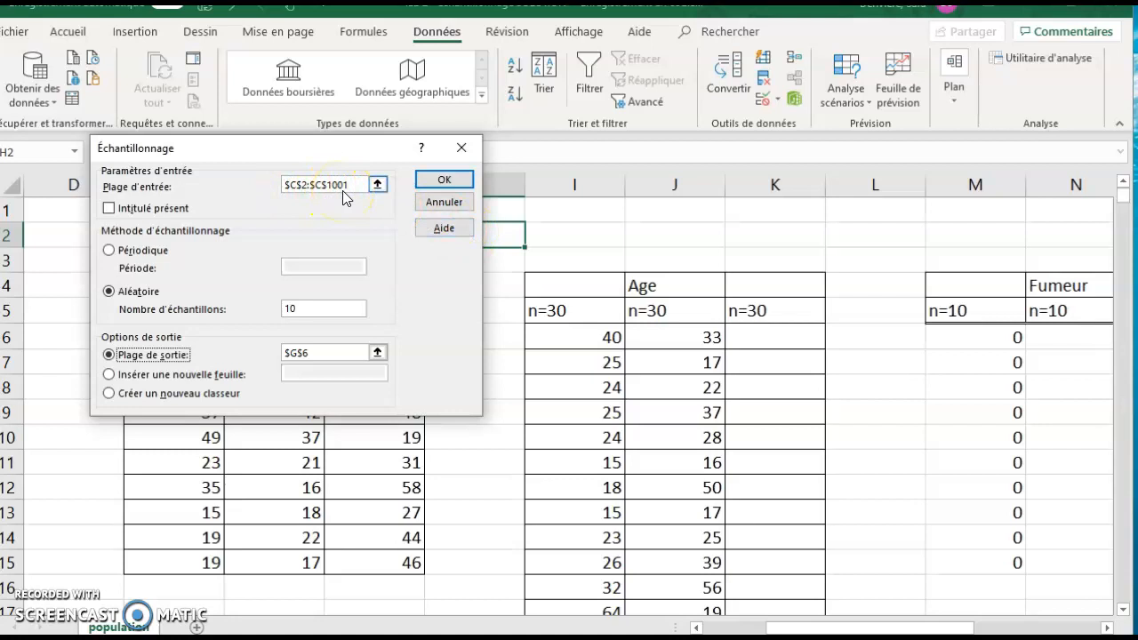
click(287, 310)
click(318, 353)
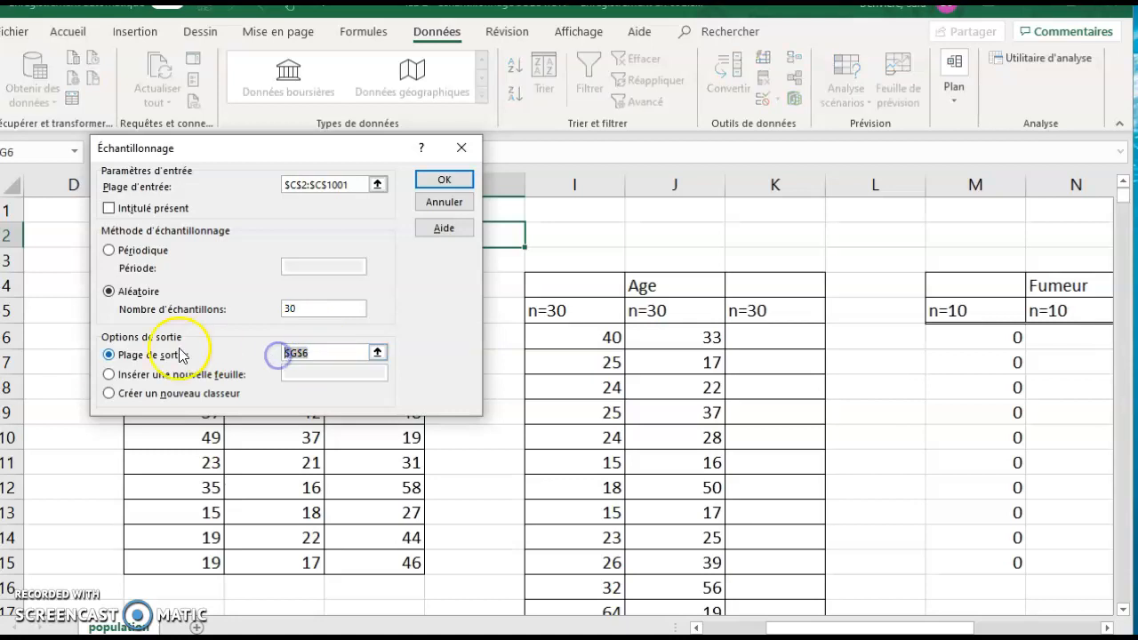
click(755, 337)
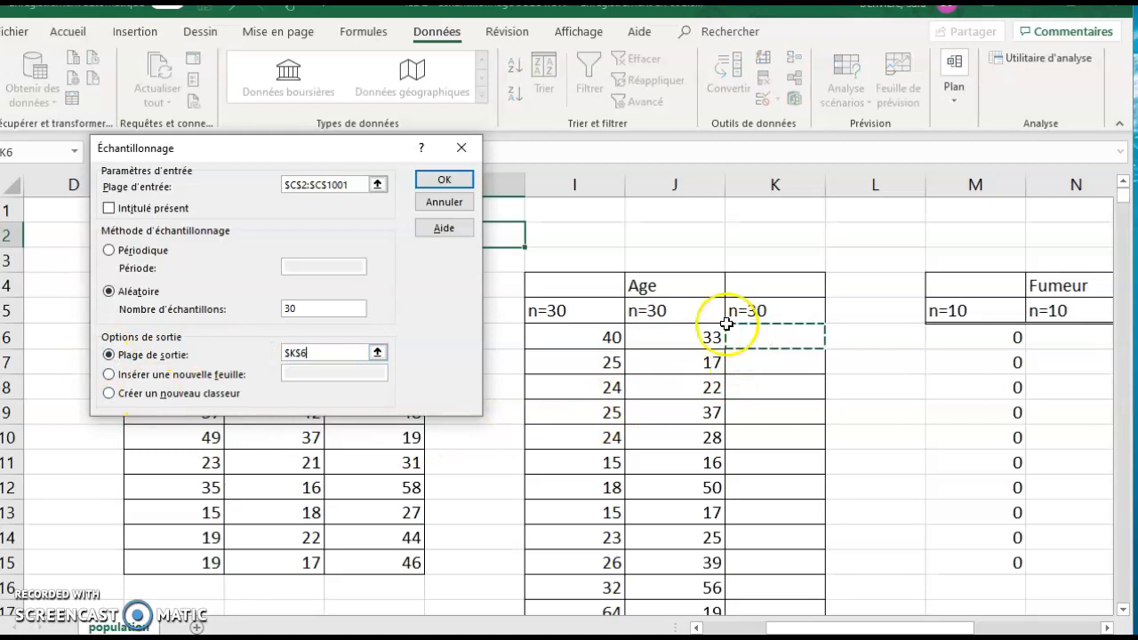
click(445, 182)
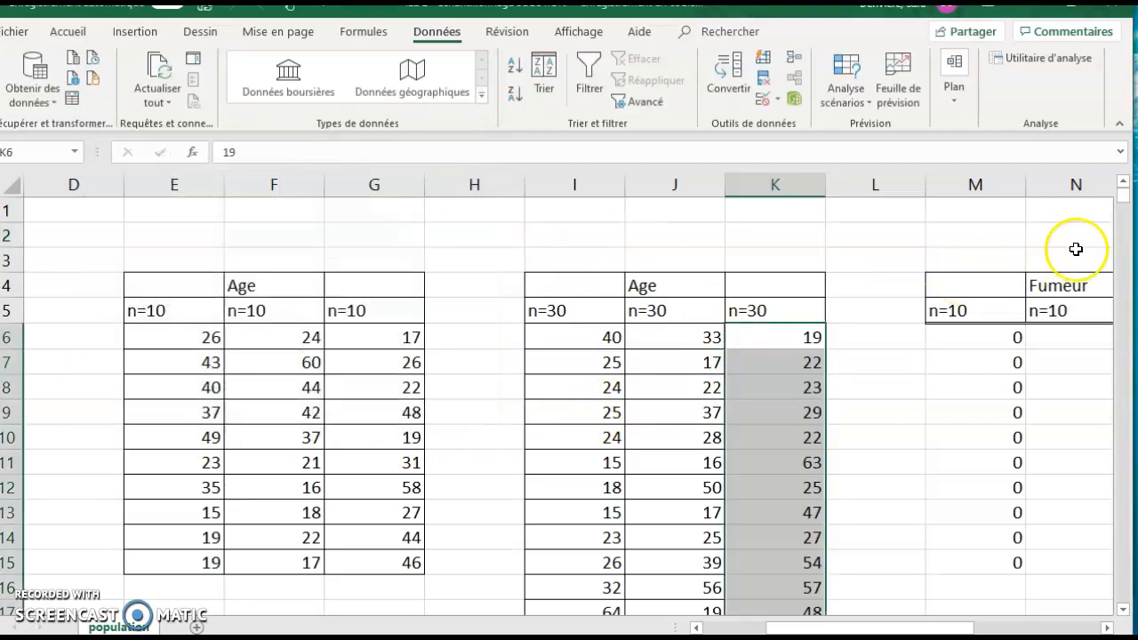
Examine the new n=30 age sample and the three n=100 age samples starting at row 23
drag(1126, 210, 1124, 206)
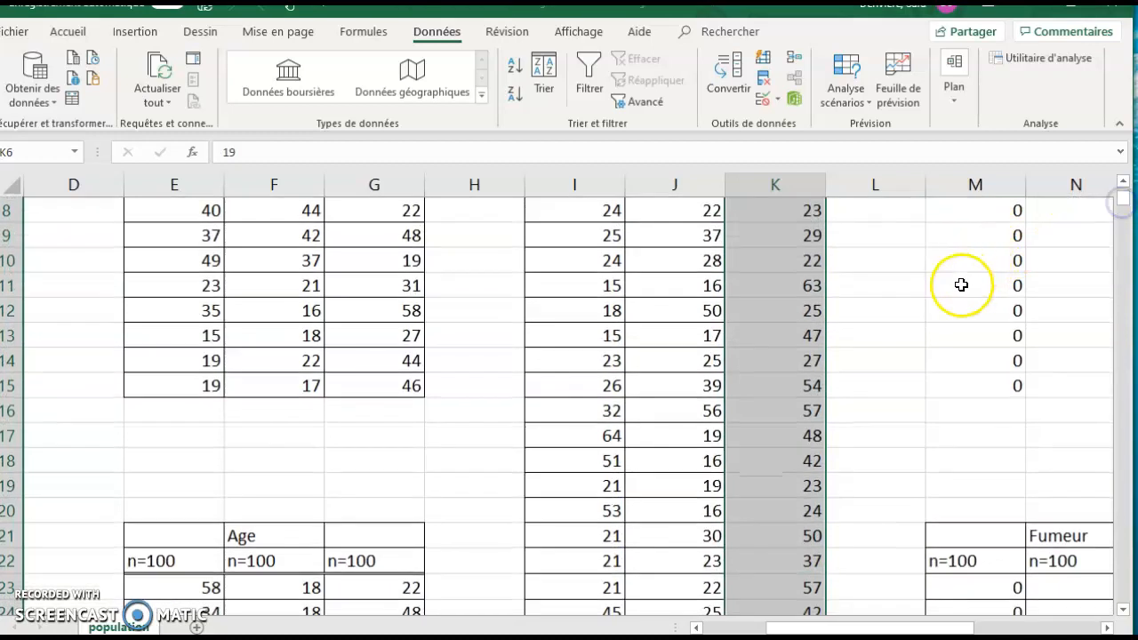
scroll(963, 292, up, 3)
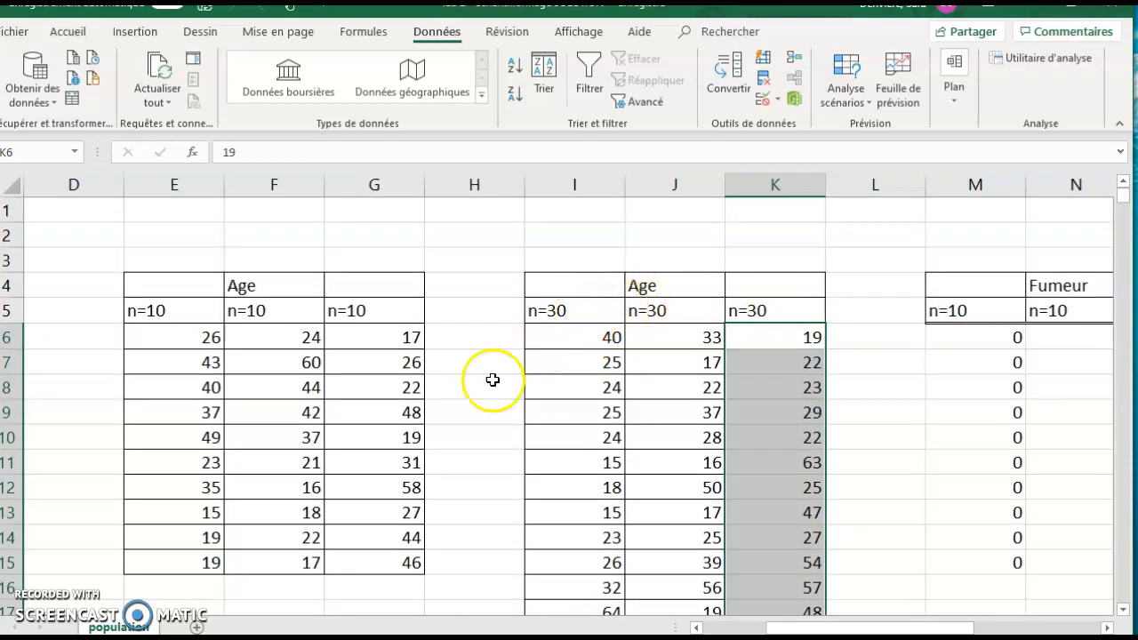
scroll(272, 400, down, 2)
scroll(272, 397, down, 4)
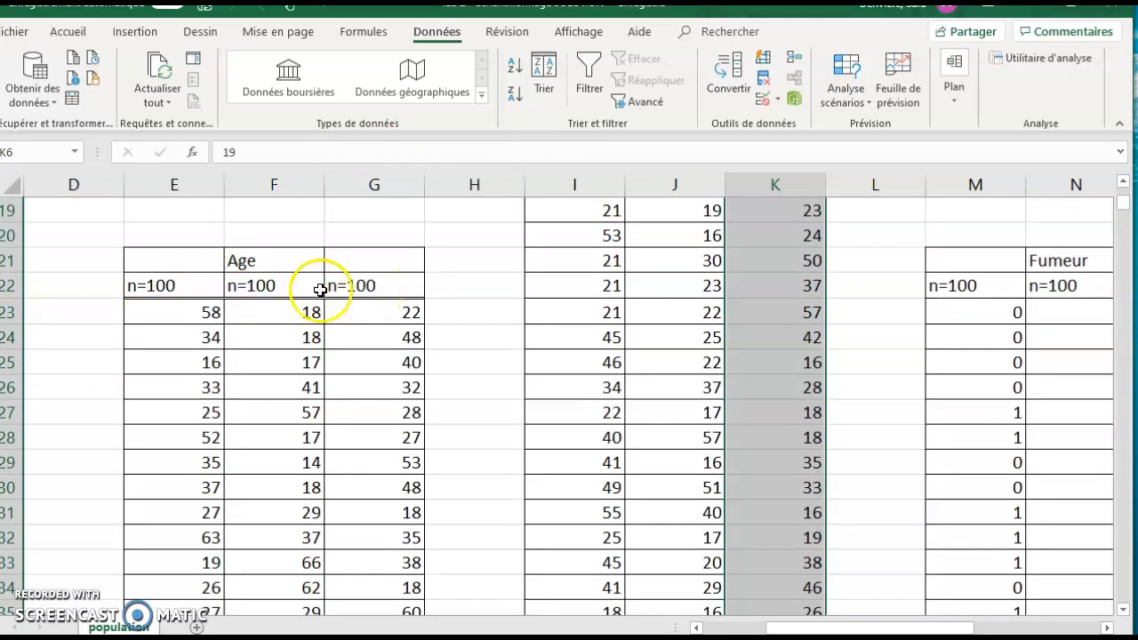
click(202, 311)
click(271, 316)
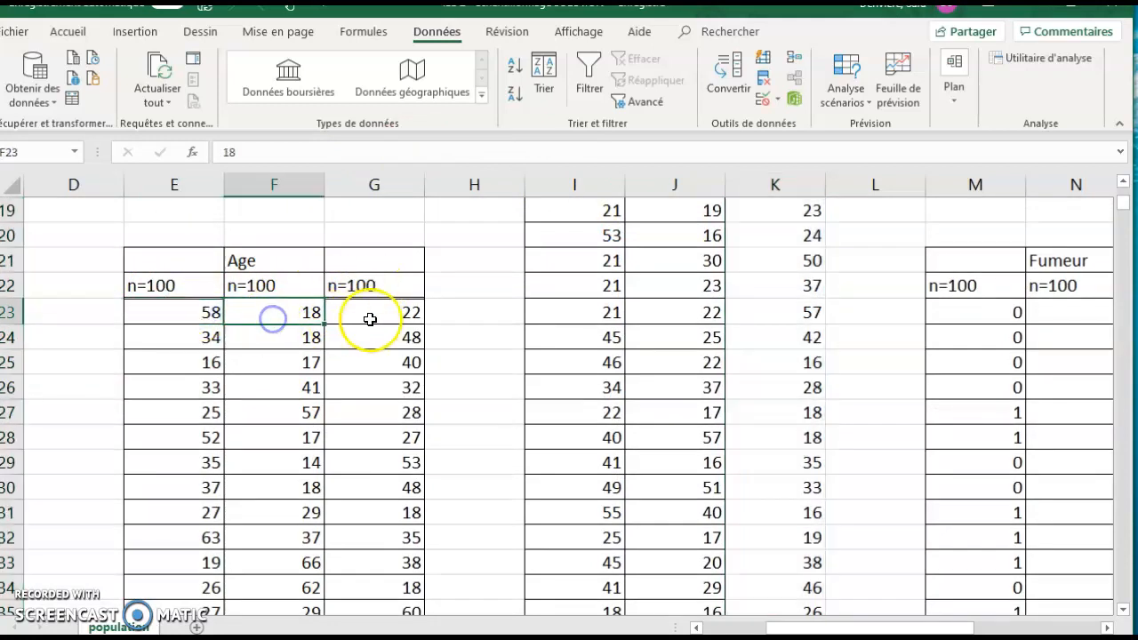
click(371, 319)
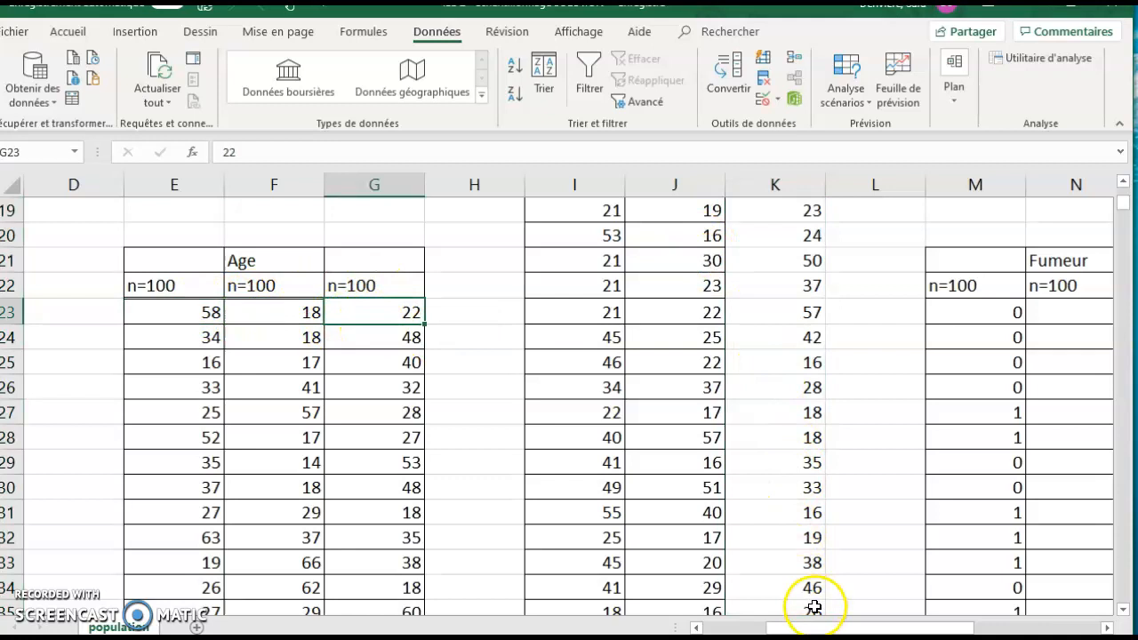
Start the Échantillonnage tool and set its input range to the fumeur values in $B$2:$B$1001
drag(816, 627, 915, 628)
scroll(893, 559, up, 6)
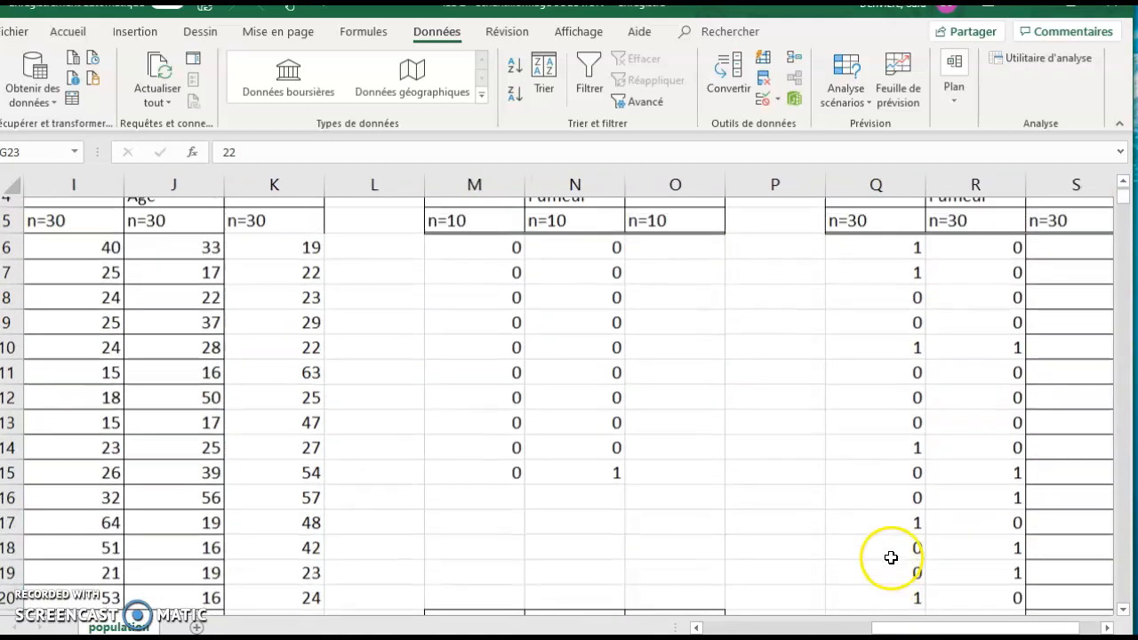
drag(891, 628, 907, 630)
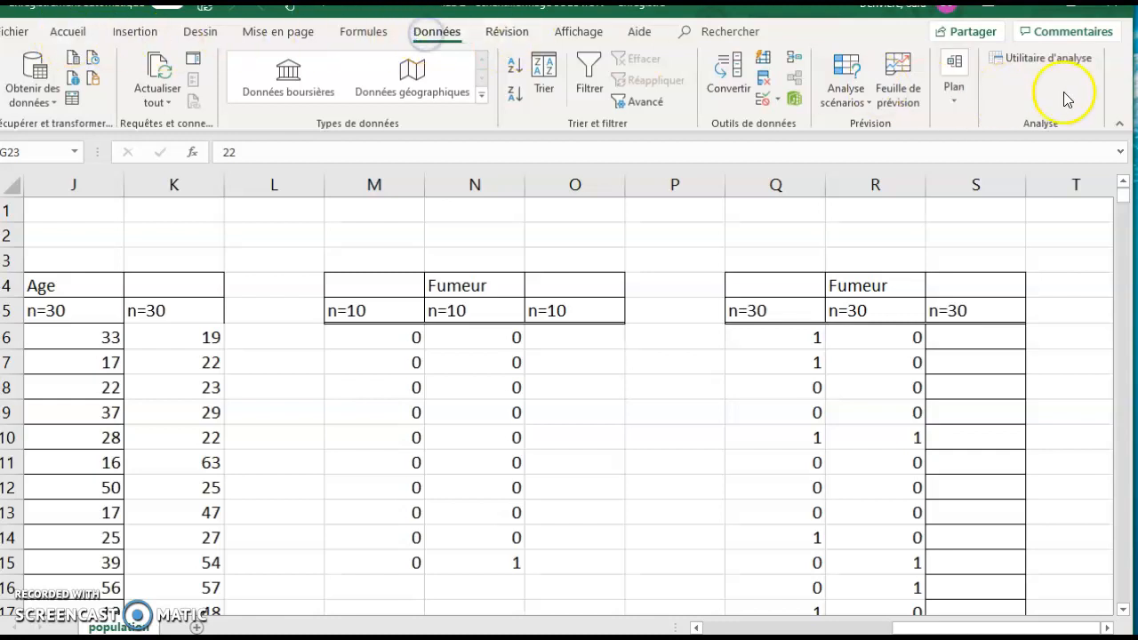
click(1054, 57)
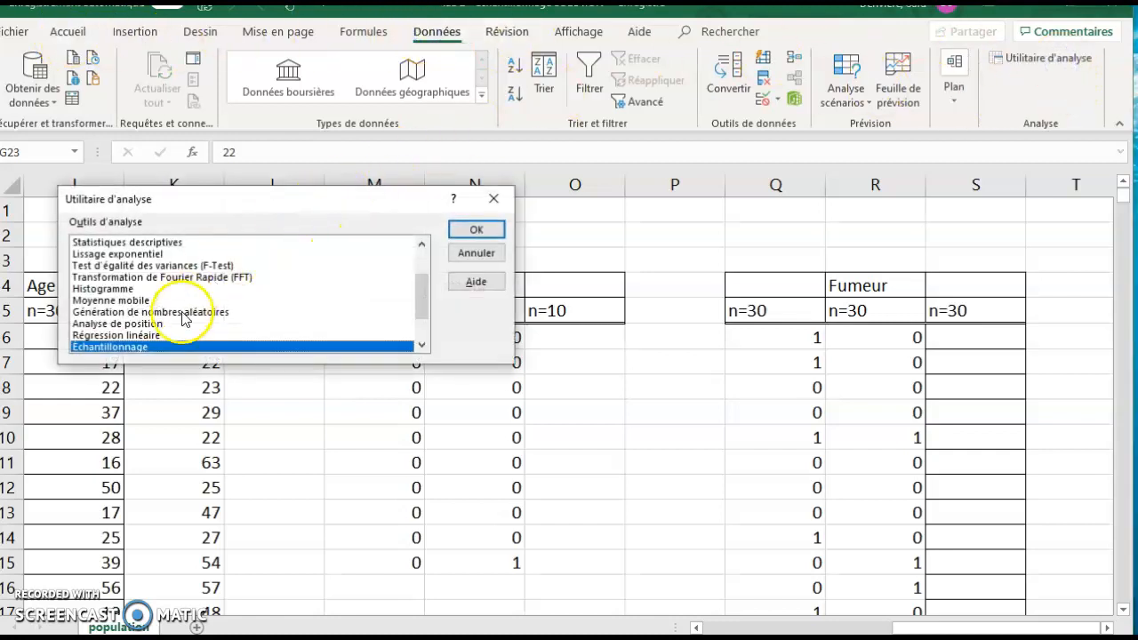
click(477, 229)
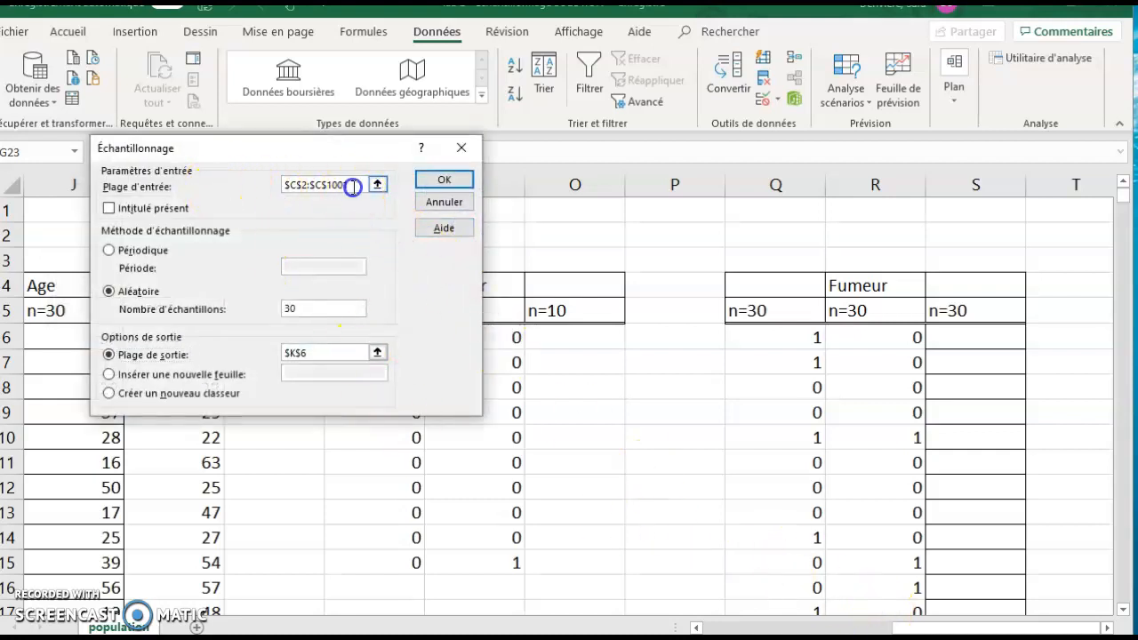
drag(800, 624, 762, 620)
drag(334, 153, 671, 207)
scroll(391, 290, up, 1)
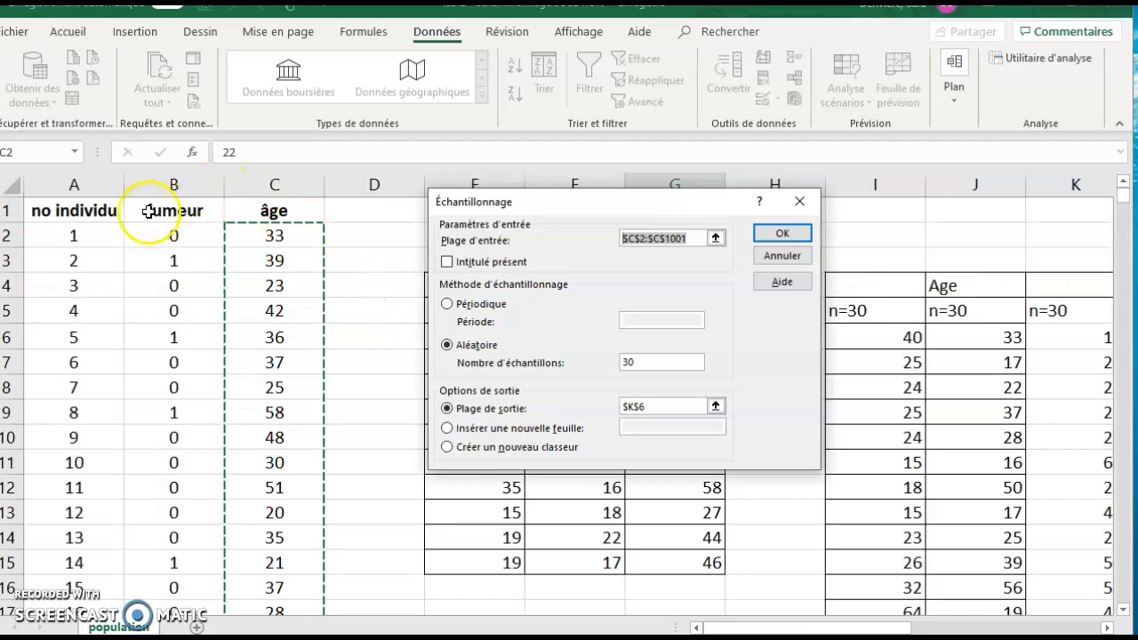
drag(175, 237, 154, 566)
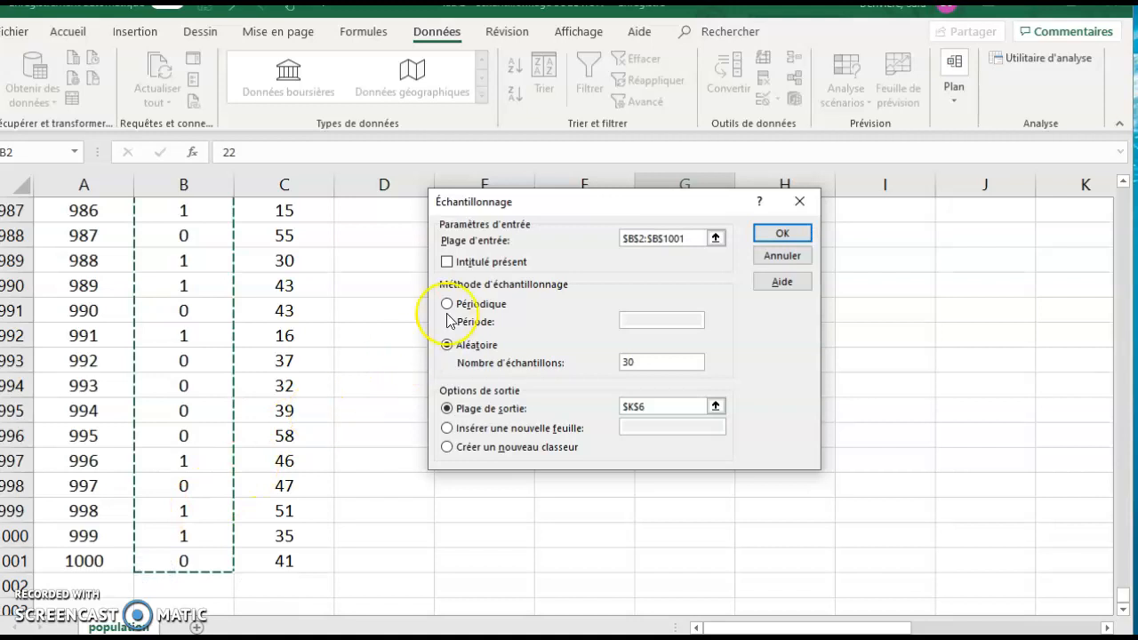
Set the sample count to 10 and the output range to $O$6, and generate the third n=10 fumeur sample
drag(811, 627, 877, 631)
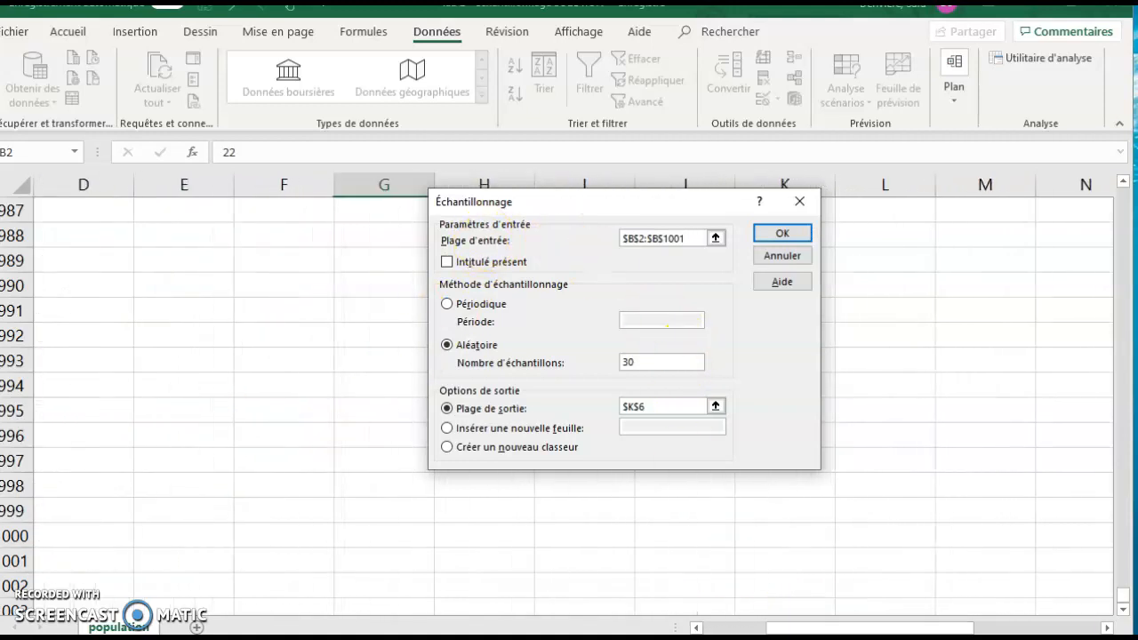
drag(1125, 603, 1125, 184)
drag(910, 628, 950, 631)
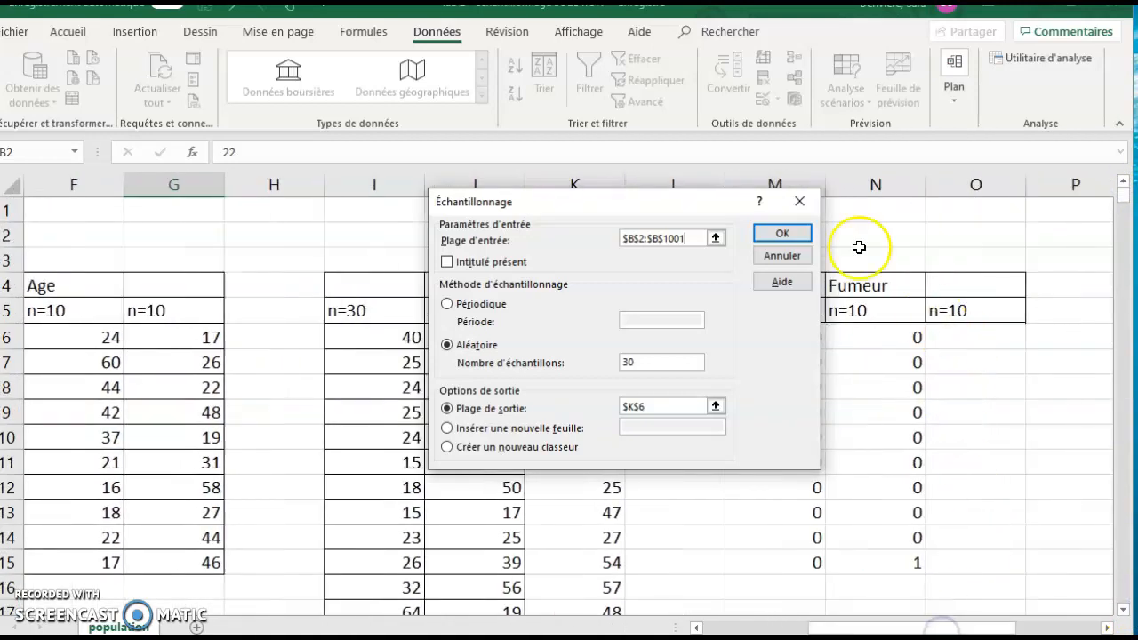
drag(699, 201, 543, 190)
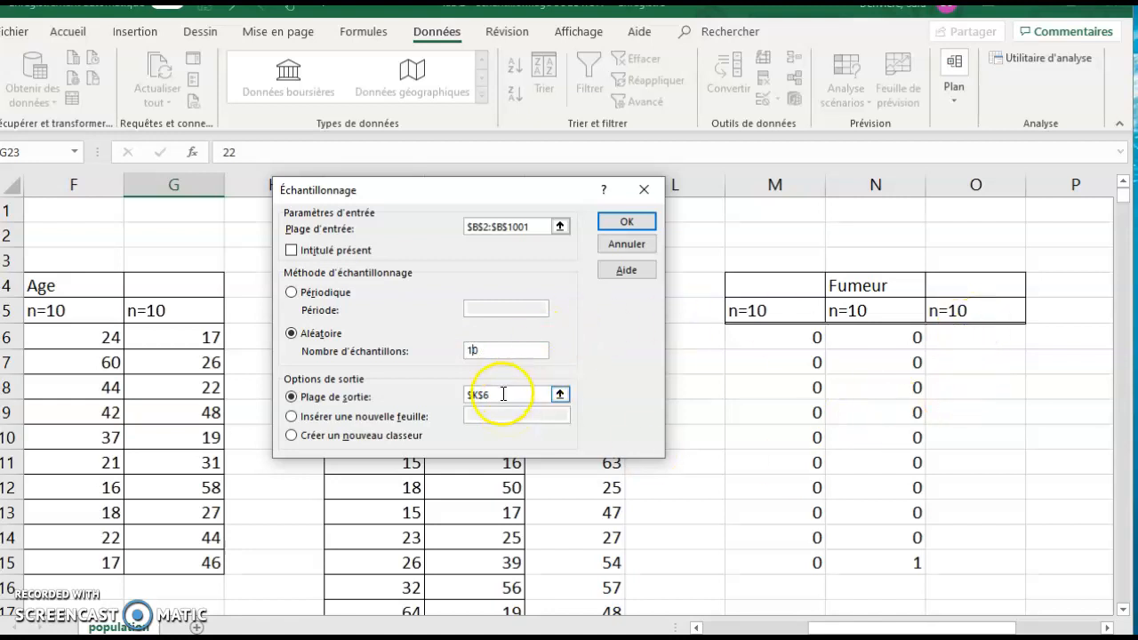
click(956, 338)
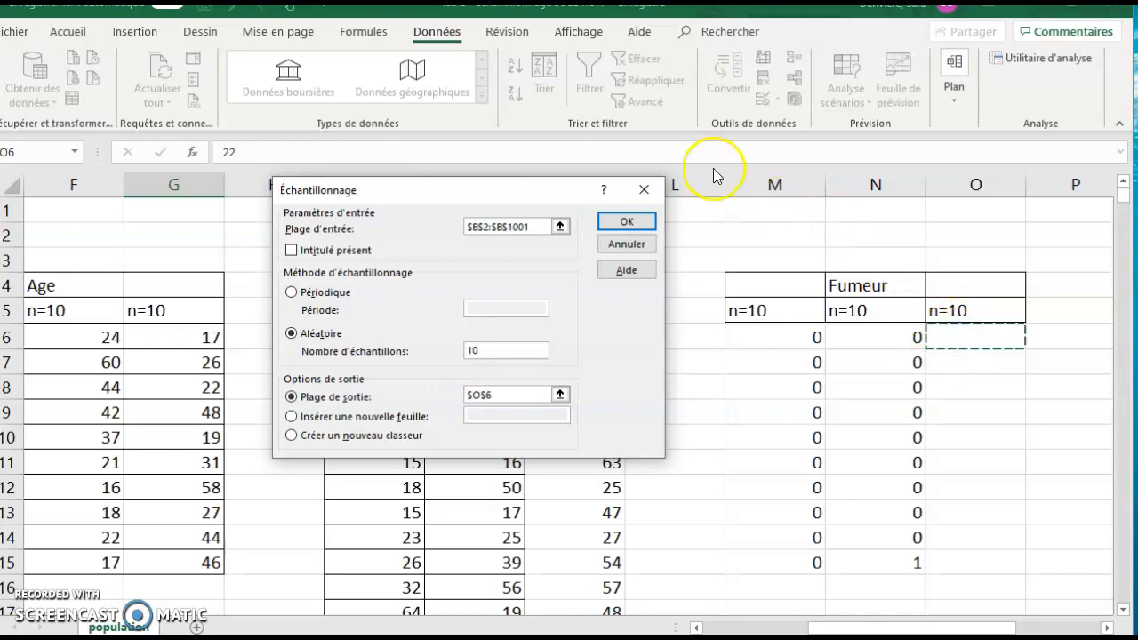
click(612, 226)
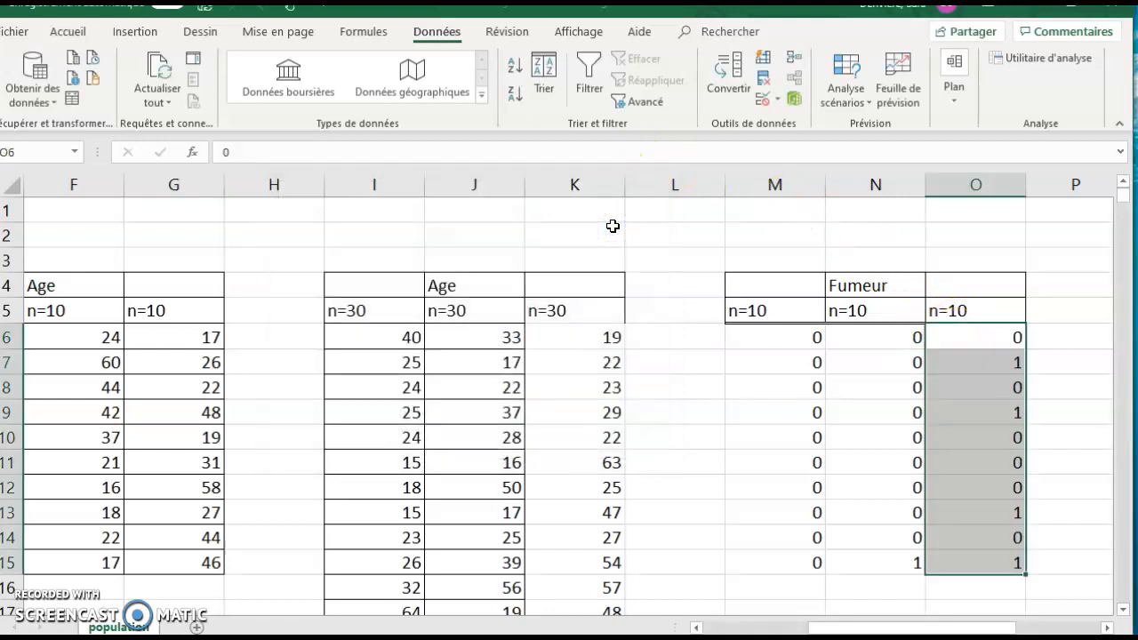
Generate a random sample of 30 fumeur values from $B$2:$B$1001 in the third n=30 fumeur column, with output range $S$6
drag(871, 627, 954, 627)
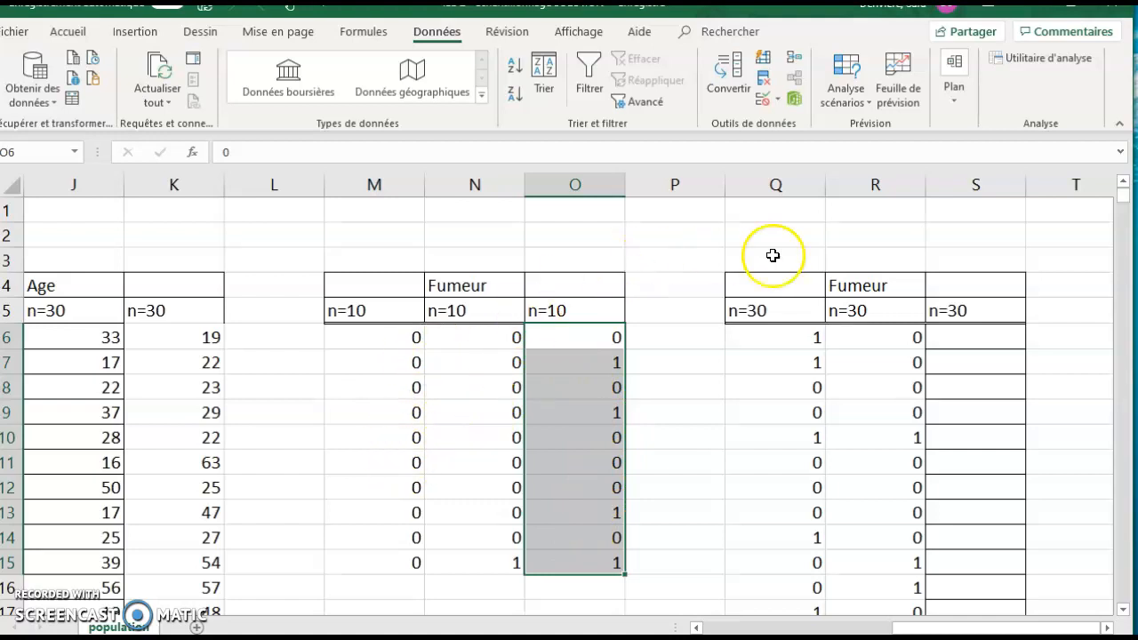
click(961, 335)
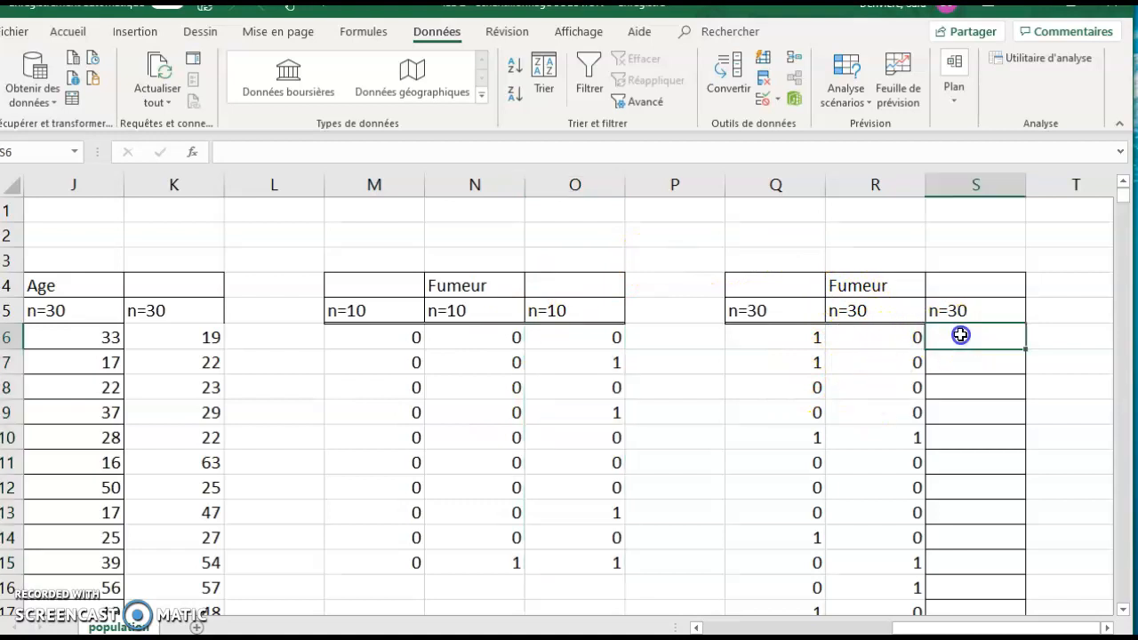
click(1014, 59)
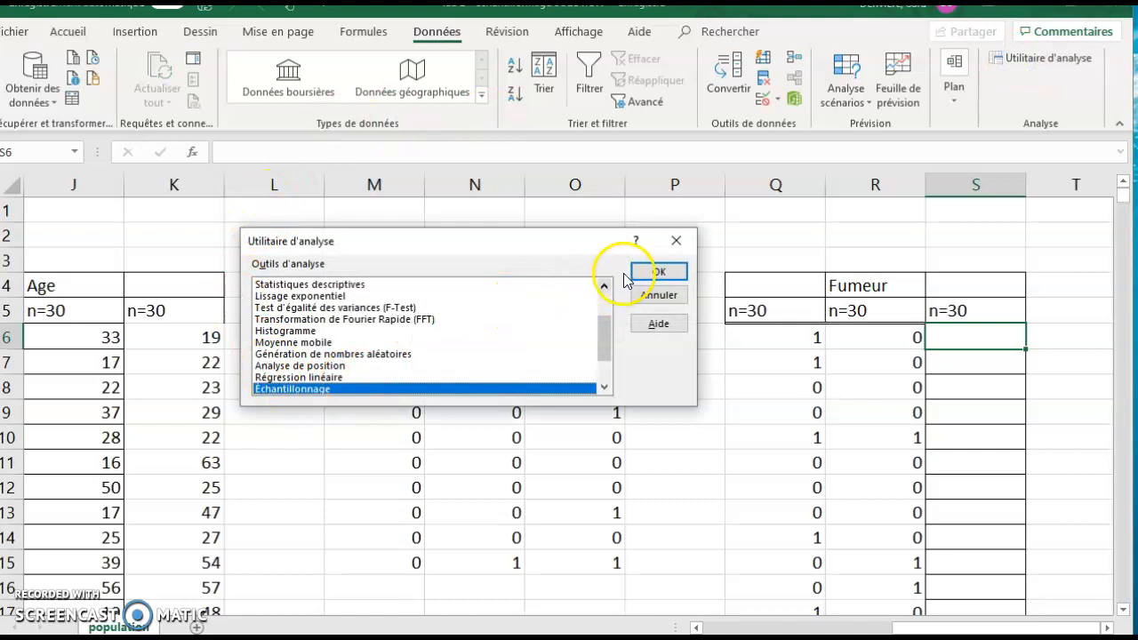
click(656, 271)
click(472, 350)
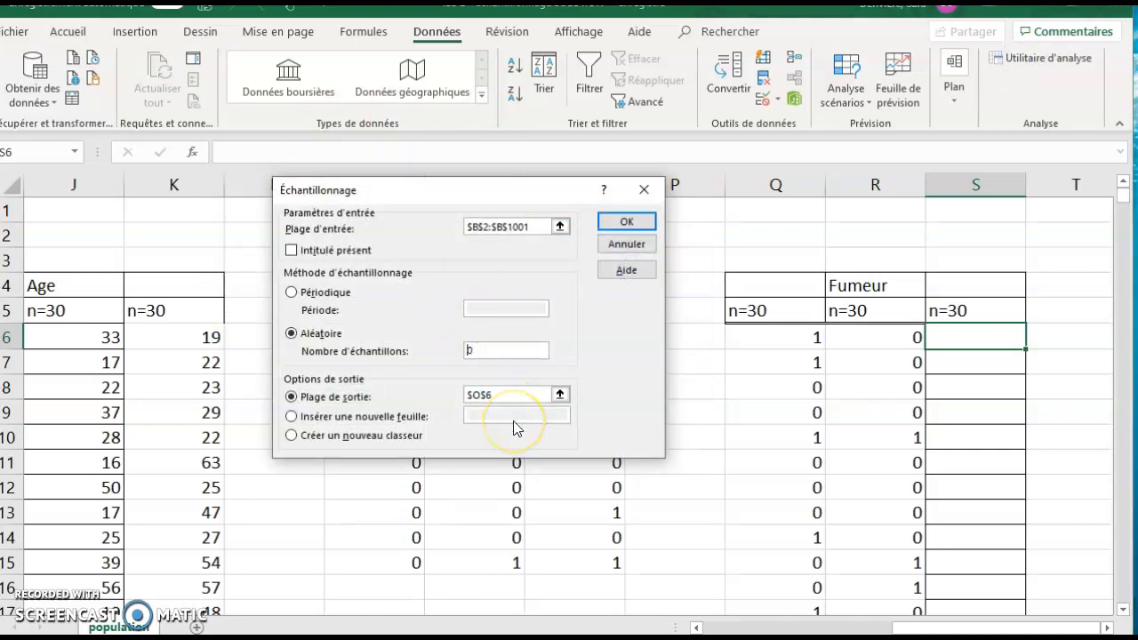
text(3)
drag(510, 394, 449, 397)
click(963, 339)
click(627, 223)
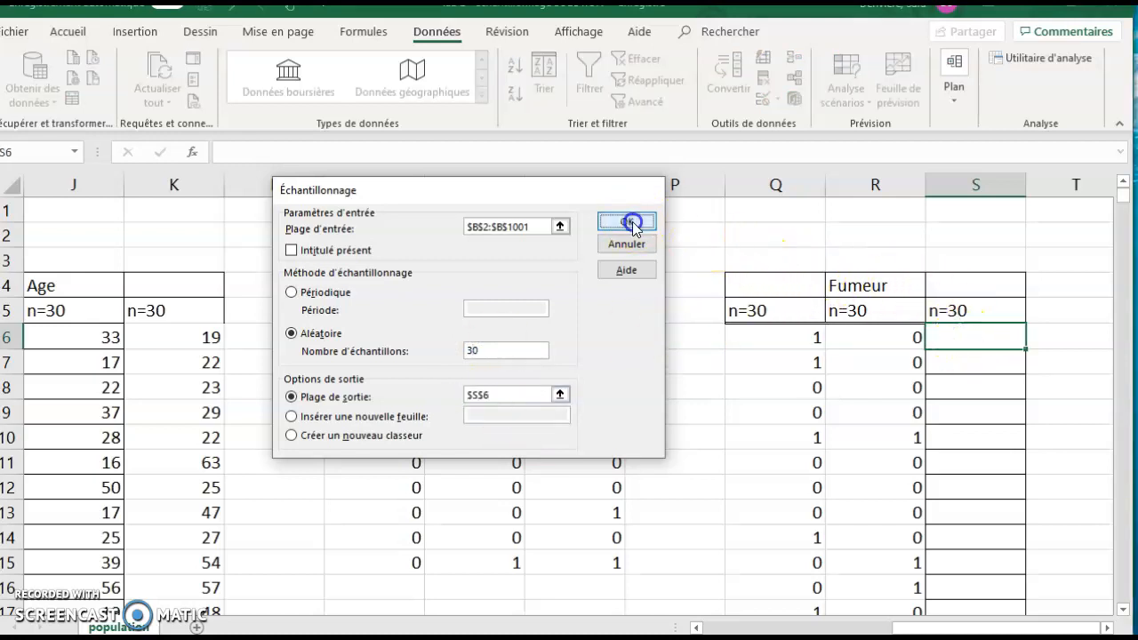
Apply borders to all cells of the three n=10 fumeur samples, M6:O15, and the three n=30 fumeur samples in columns Q to S
drag(345, 341, 566, 559)
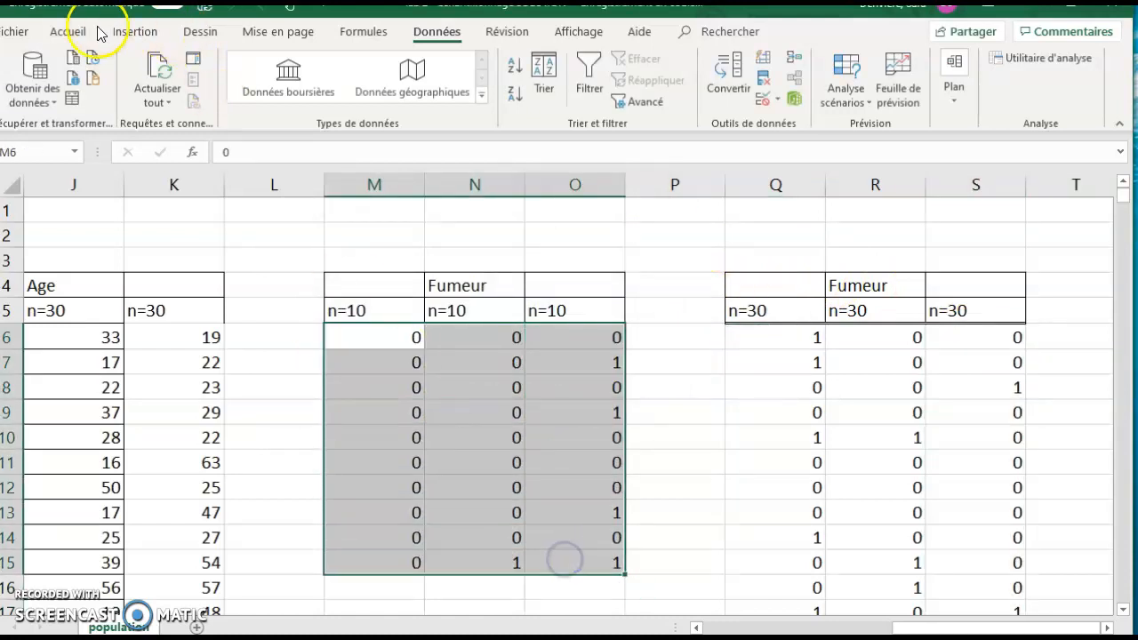
click(68, 31)
click(169, 93)
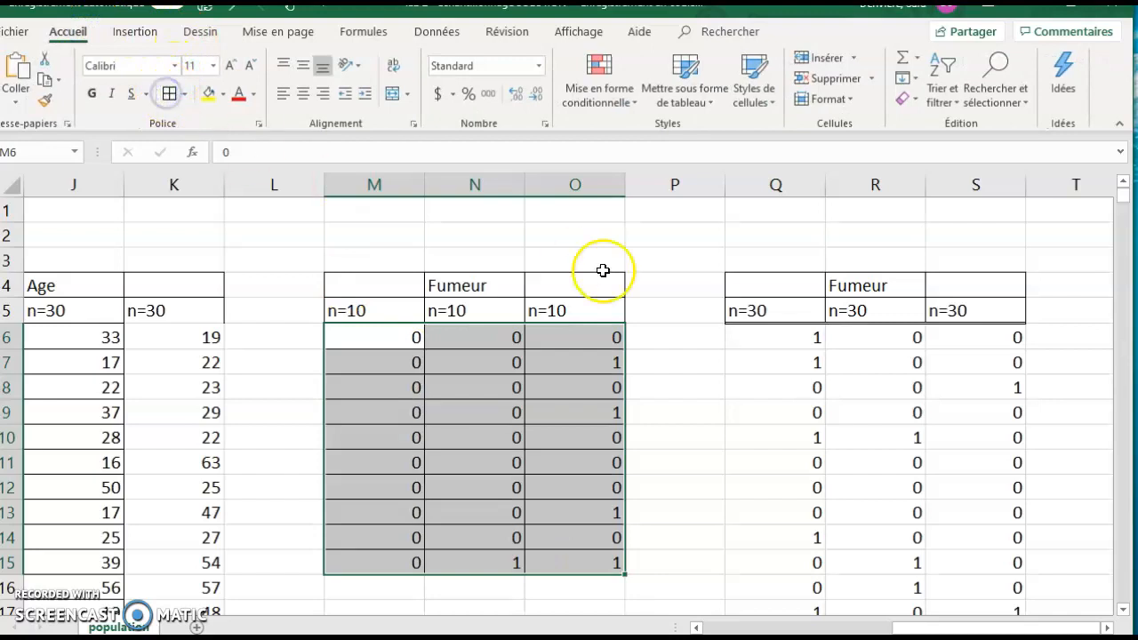
drag(780, 345, 1006, 564)
click(172, 94)
scroll(622, 318, up, 6)
click(690, 411)
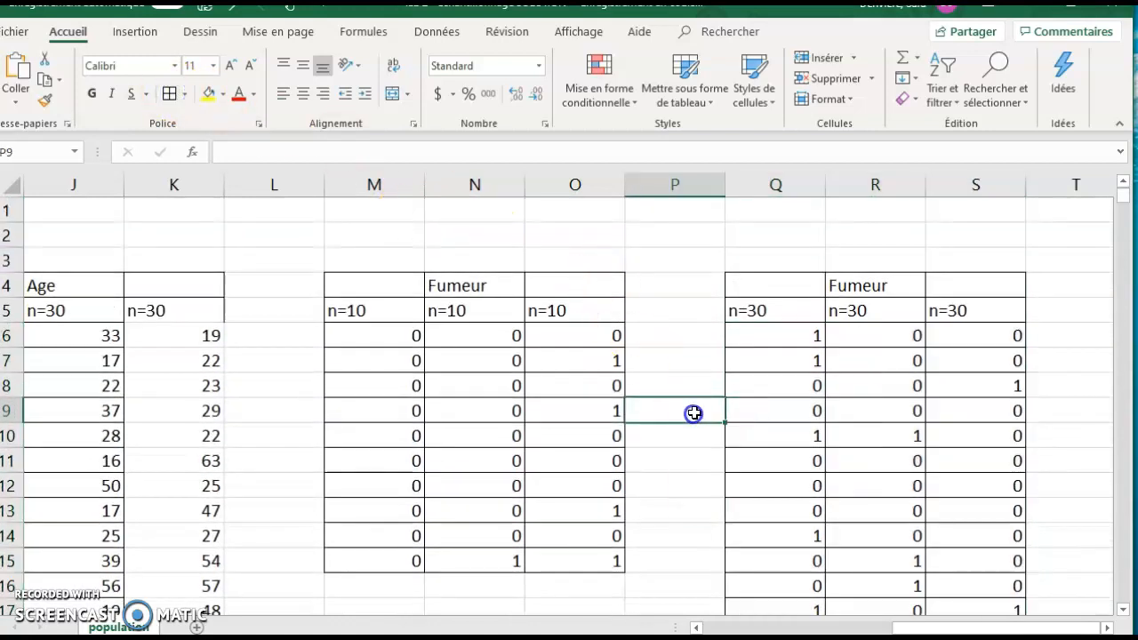
Examine the three n=100 fumeur samples in columns M to O
scroll(693, 410, down, 6)
scroll(676, 391, down, 1)
scroll(498, 267, up, 1)
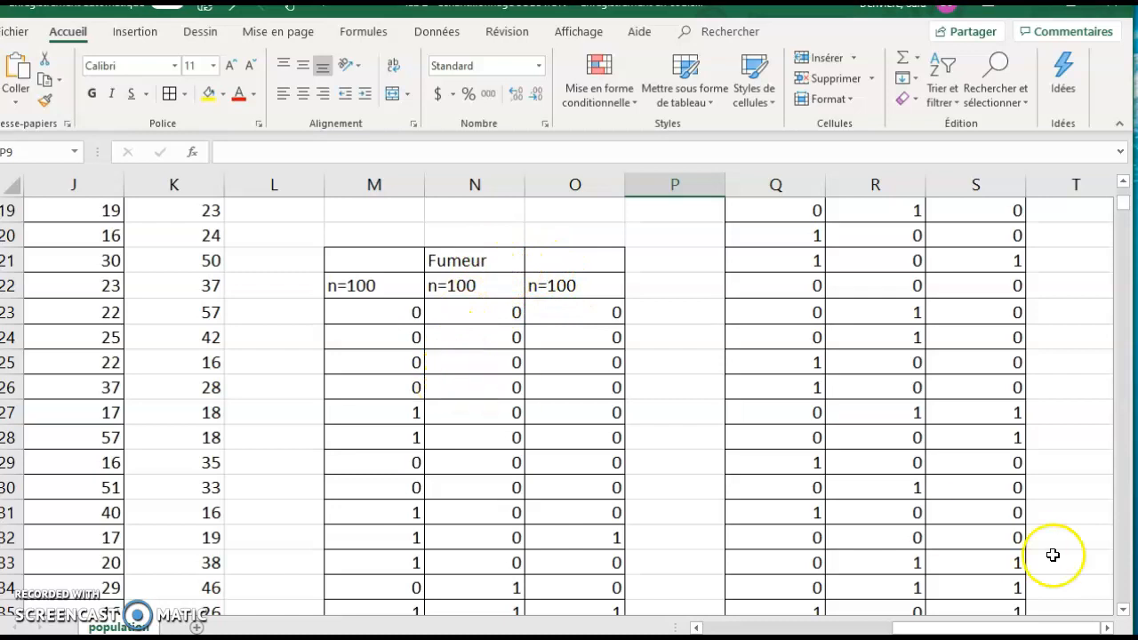
Compute the mean of the first n=10 age sample, E6:E15, in E16 with MOYENNE and copy it across to G16
drag(978, 626, 898, 597)
scroll(653, 395, up, 6)
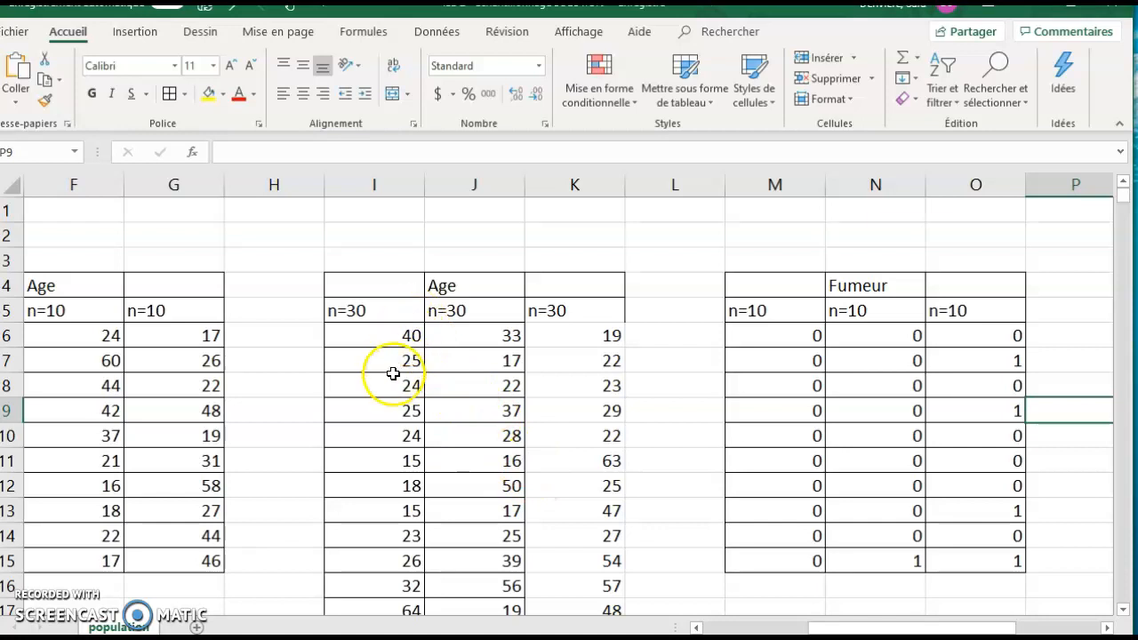
drag(812, 626, 792, 626)
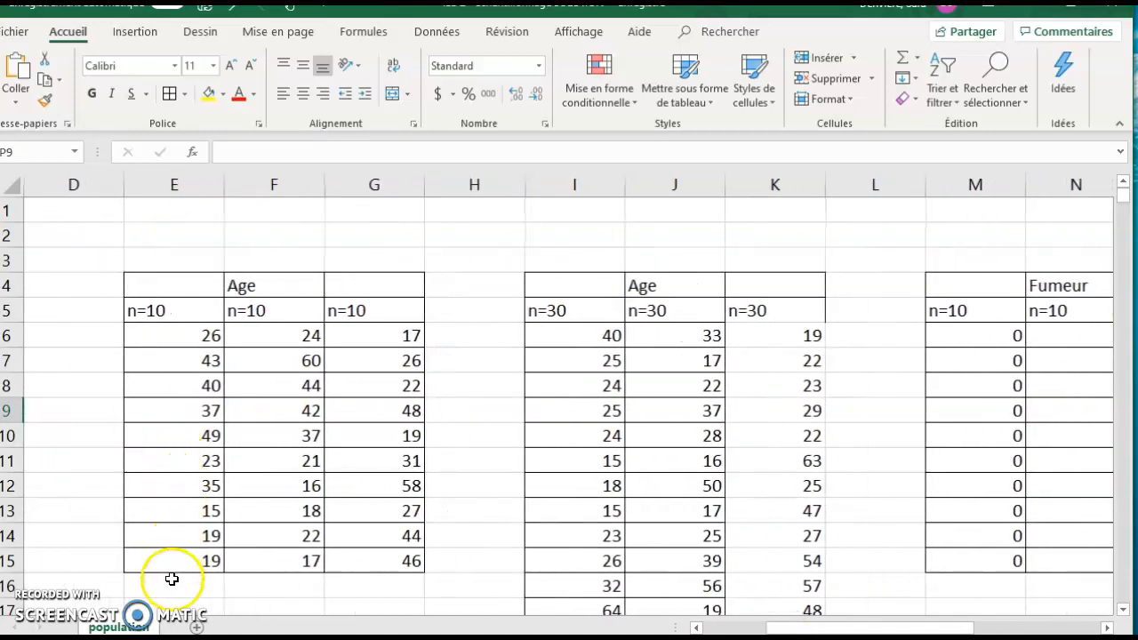
click(174, 583)
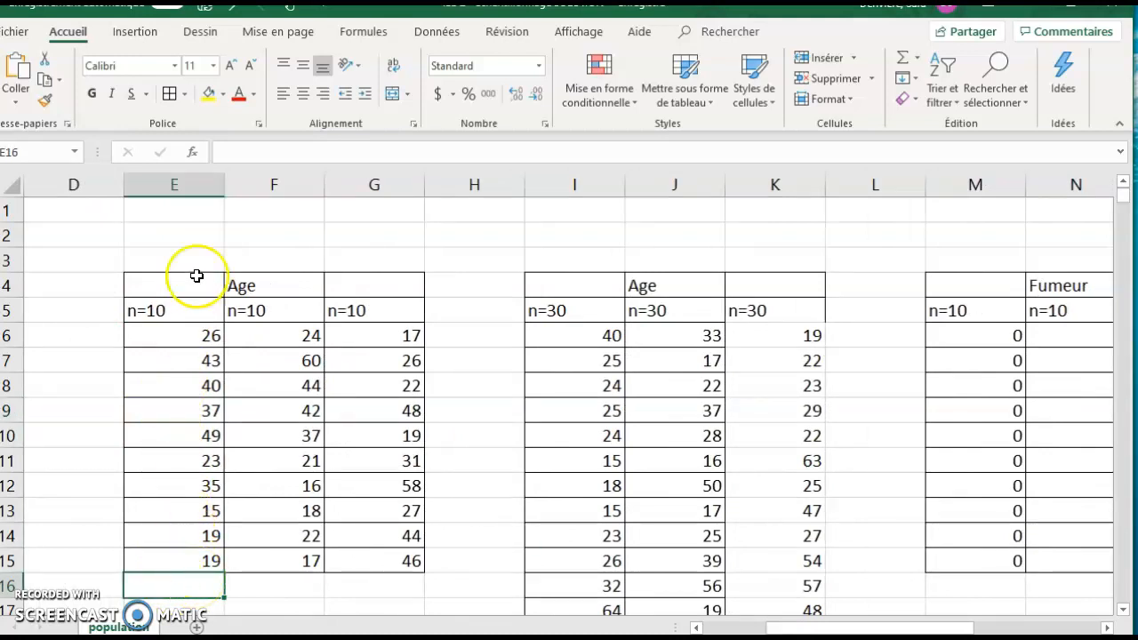
click(192, 157)
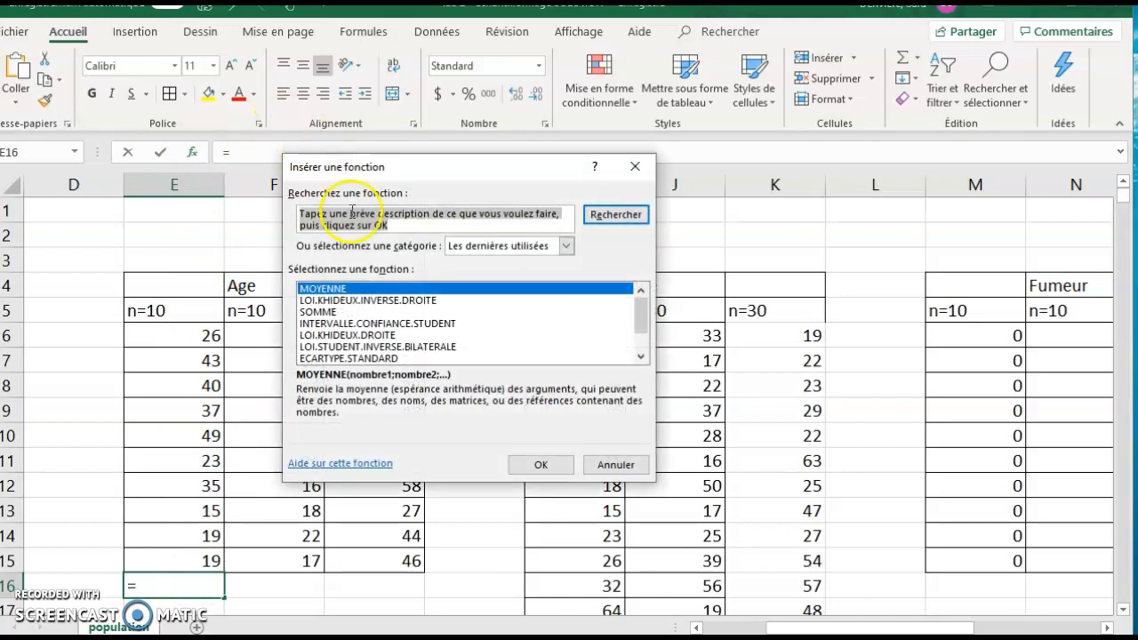
click(538, 464)
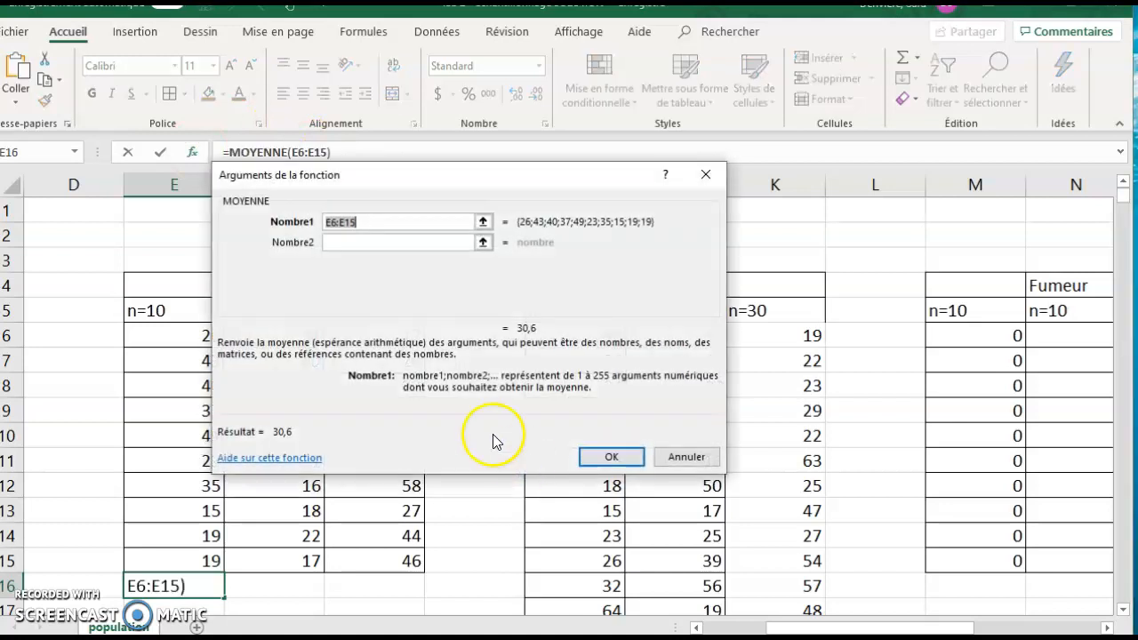
drag(407, 173, 502, 162)
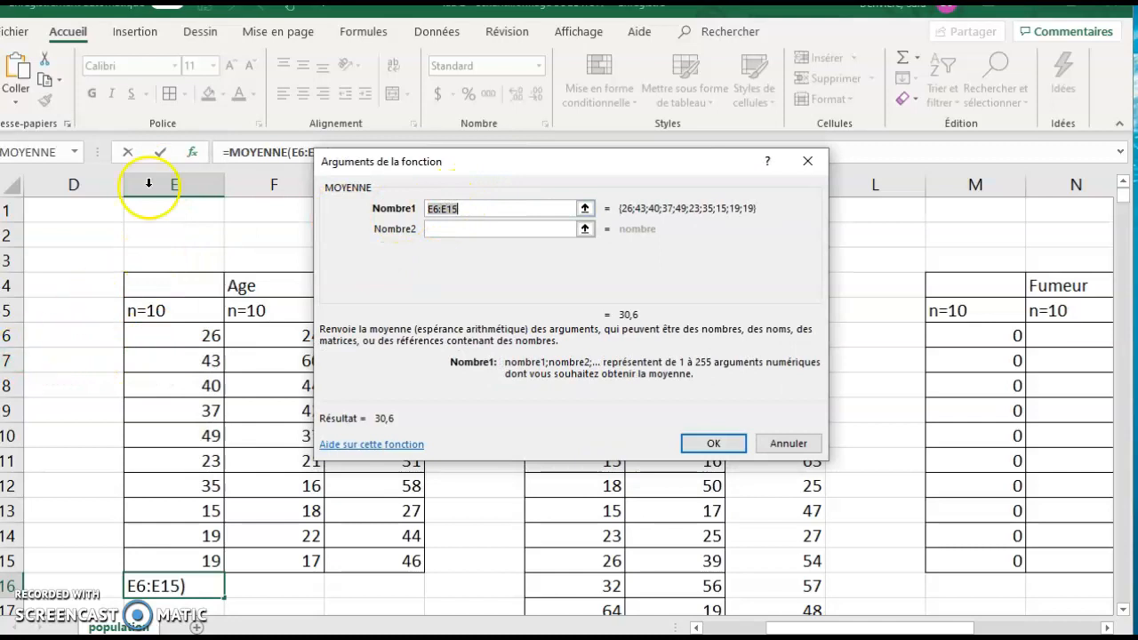
click(713, 442)
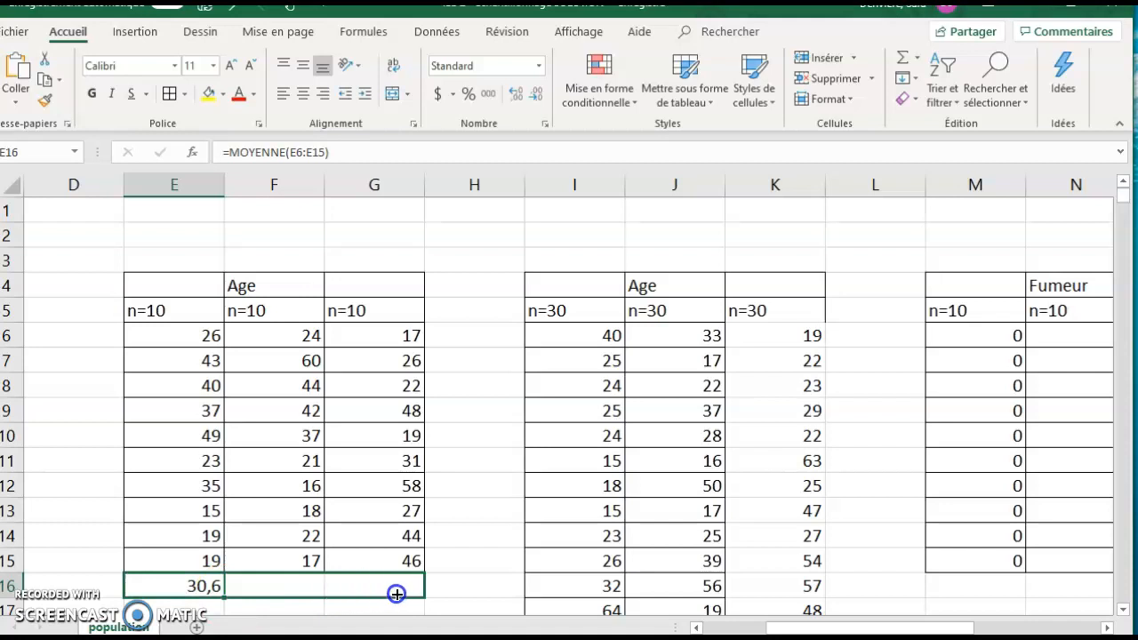
drag(397, 594, 395, 593)
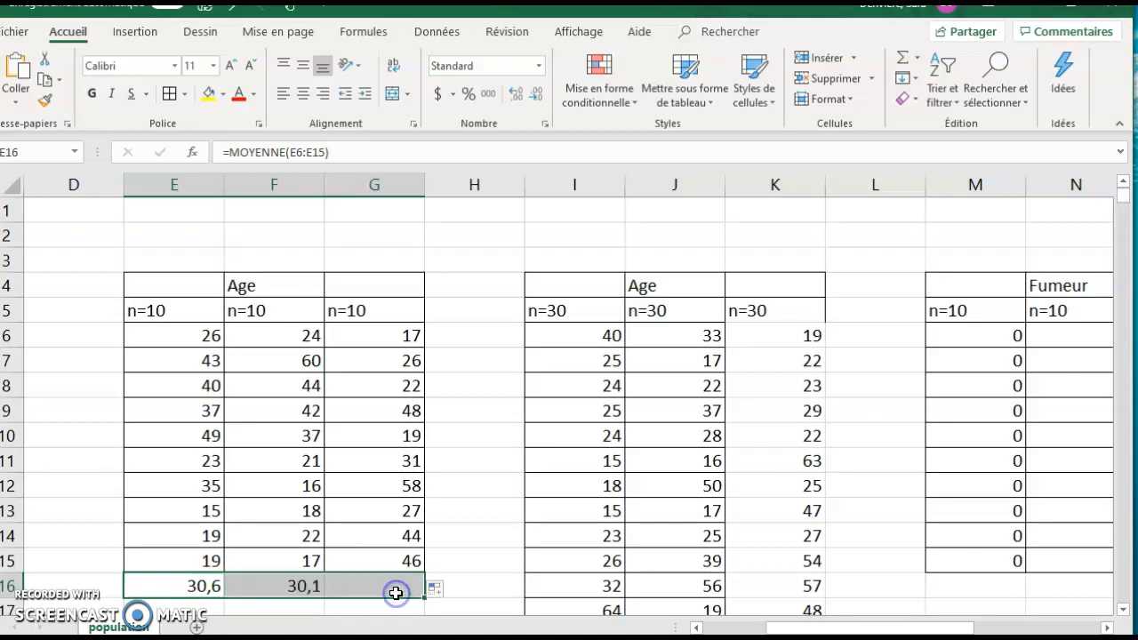
click(483, 381)
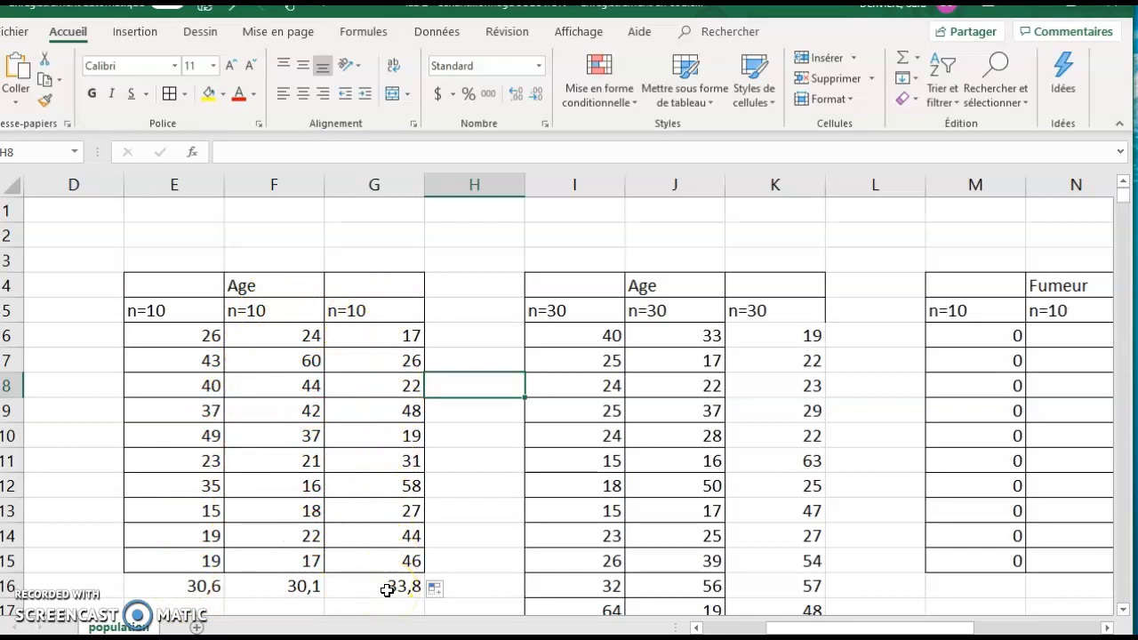
Compute the standard deviation of the first n=10 age sample, E6:E15, in E17 with the statistical function ECARTYPE.STANDARD
scroll(387, 577, down, 1)
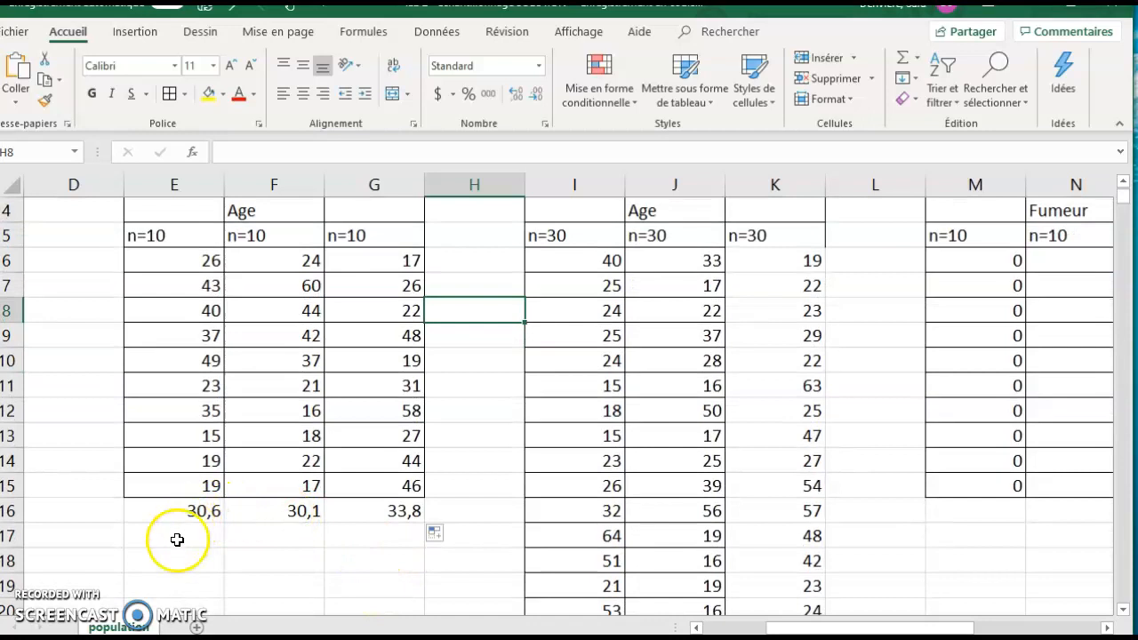
click(177, 539)
click(190, 157)
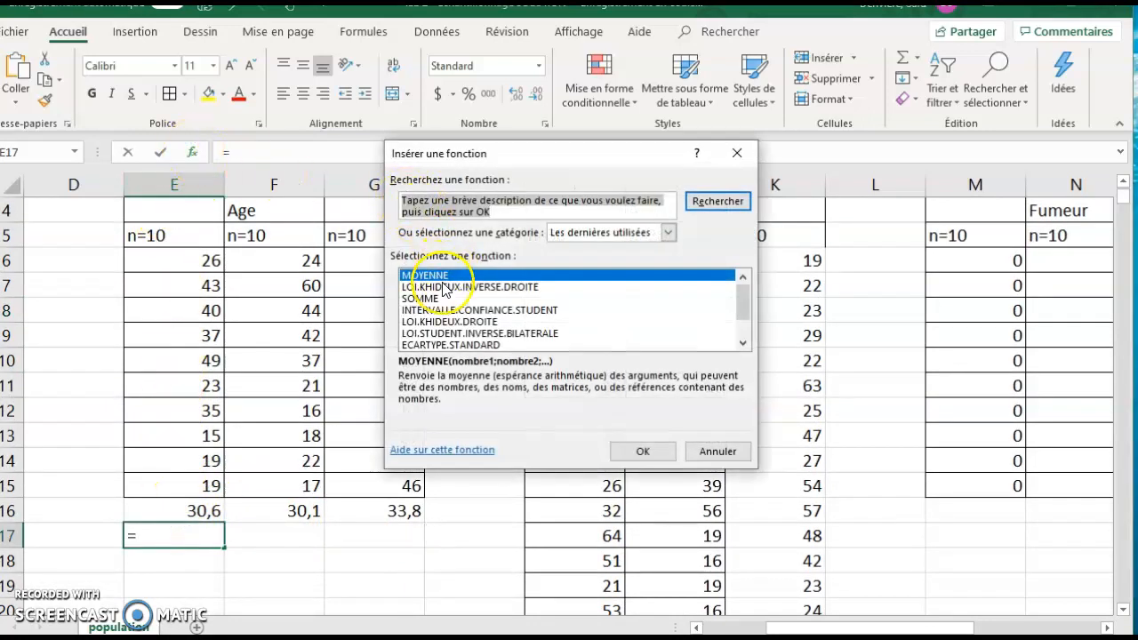
click(621, 234)
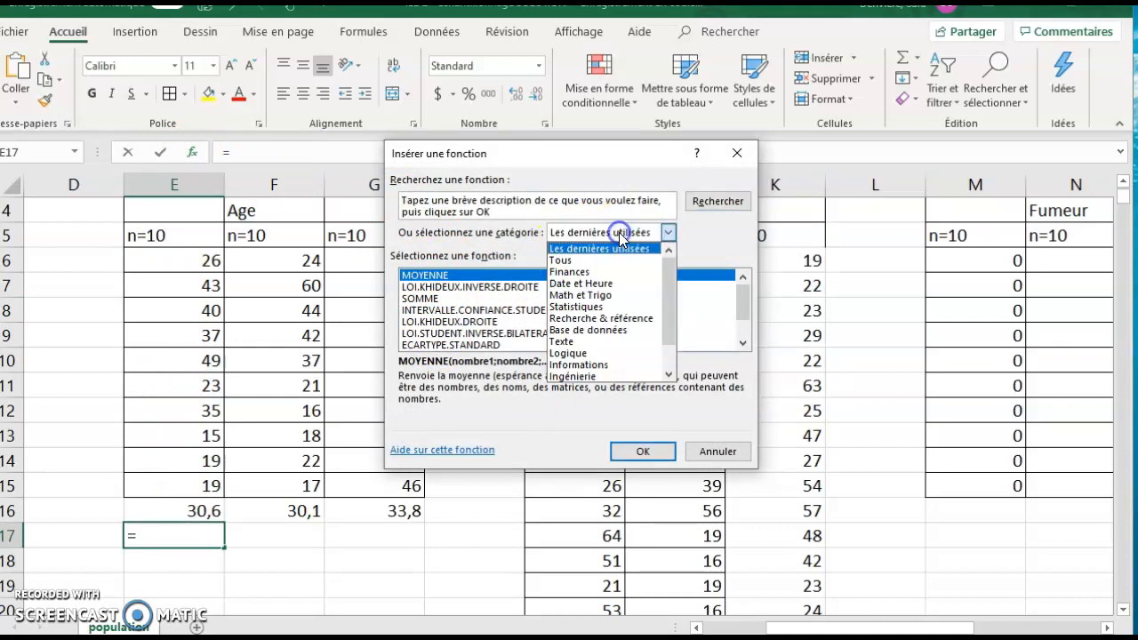
click(586, 308)
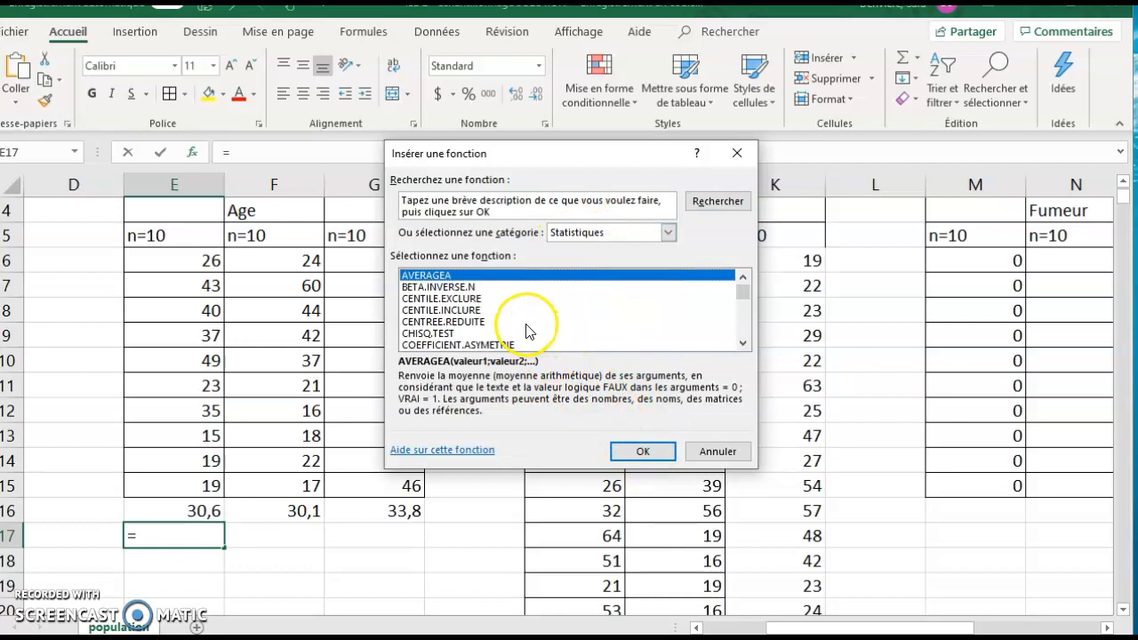
scroll(525, 330, down, 4)
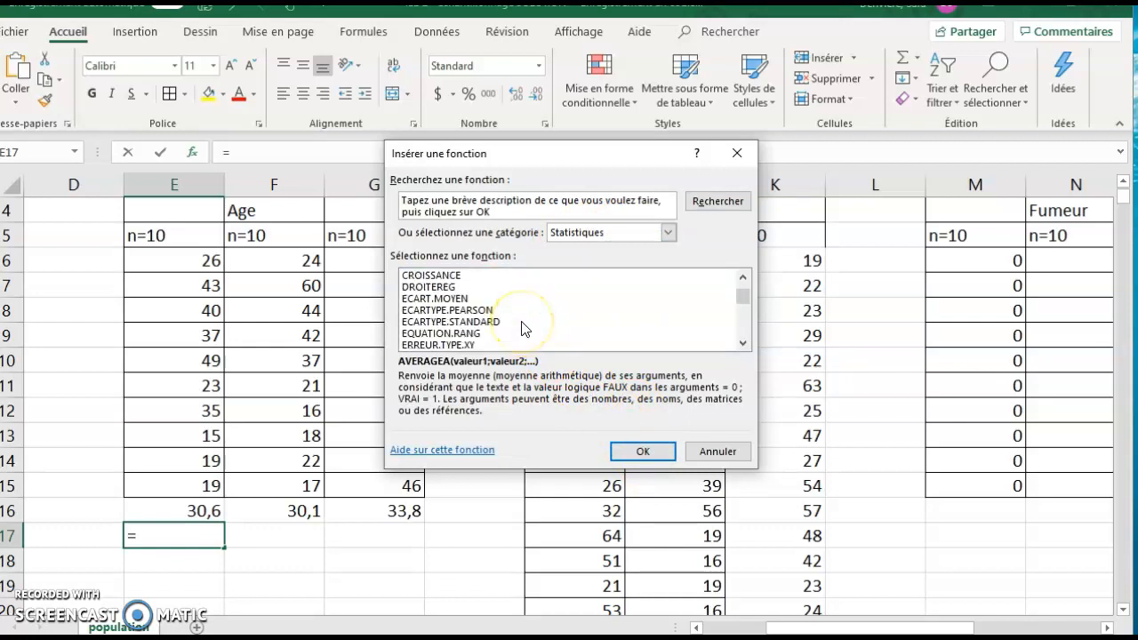
click(419, 322)
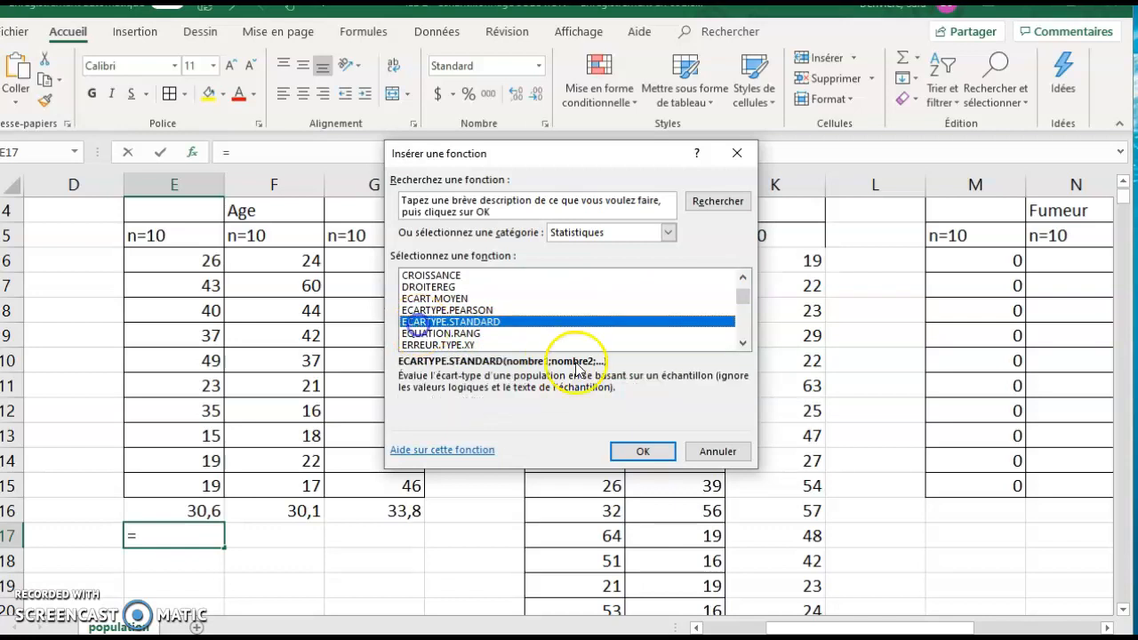
click(643, 453)
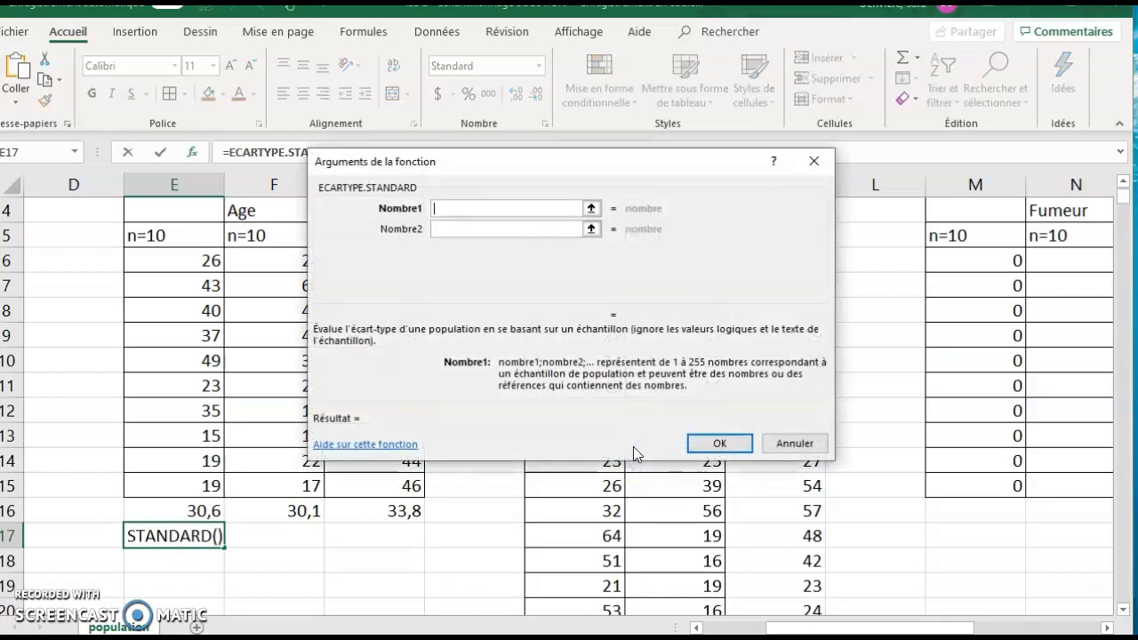
drag(205, 257, 191, 480)
click(728, 447)
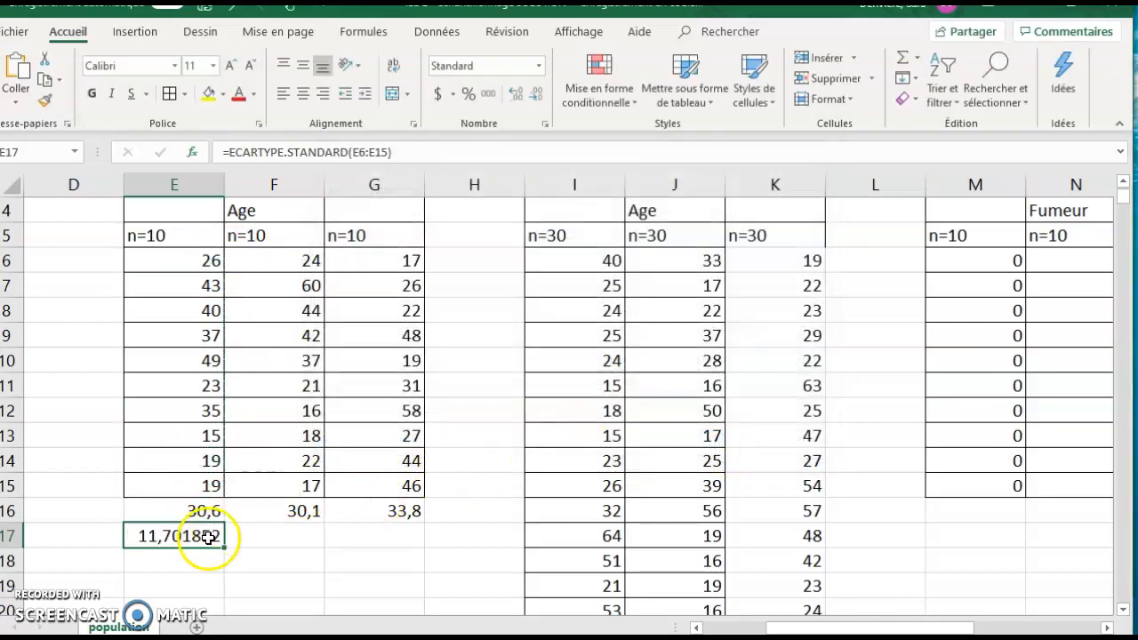
Copy the standard deviation formula from E17 across to G17 and display the three results with one decimal
drag(360, 545, 405, 555)
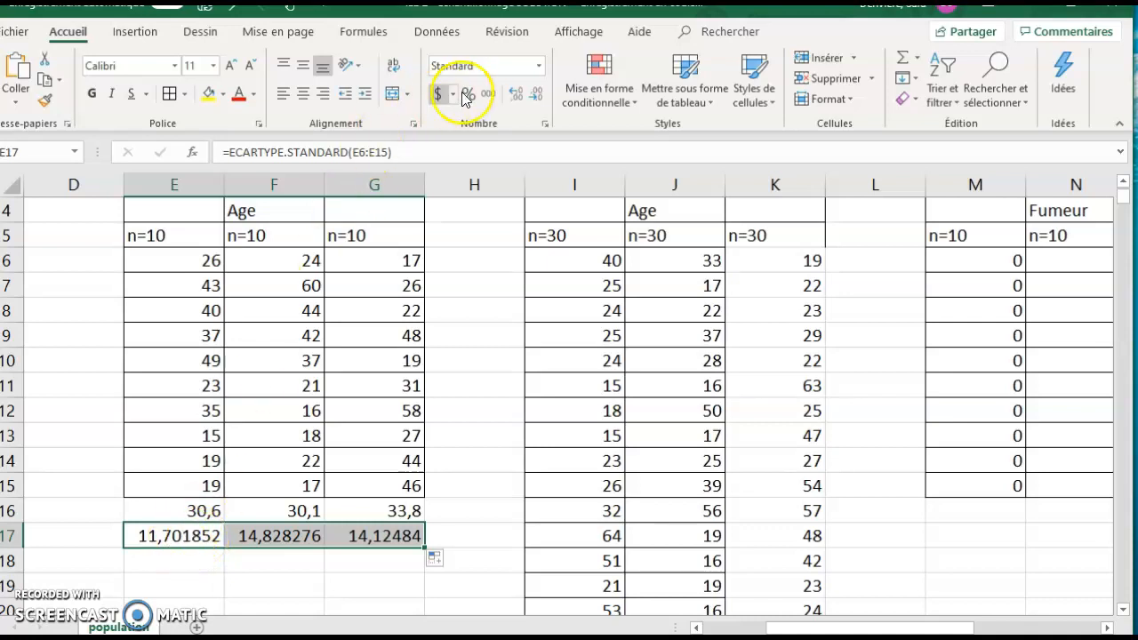
click(537, 95)
click(537, 95)
click(537, 95)
click(537, 95)
click(537, 95)
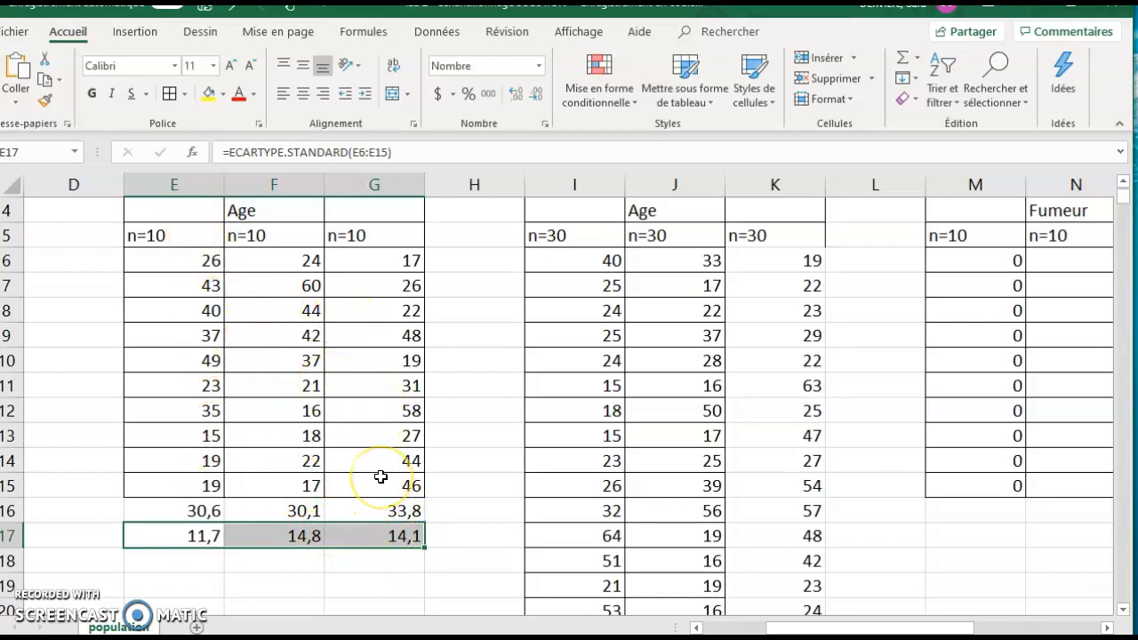
Examine where the mean and standard deviation rows belong beneath the n=30 age samples, I36:K37, and review the n=100 age samples
scroll(302, 409, down, 4)
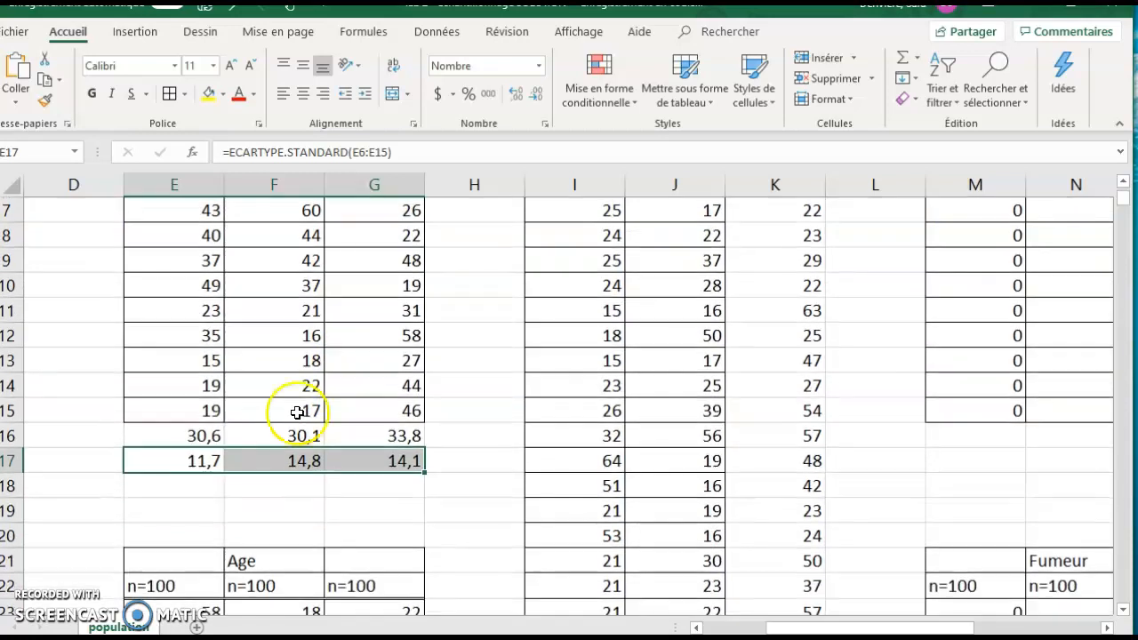
scroll(551, 465, up, 5)
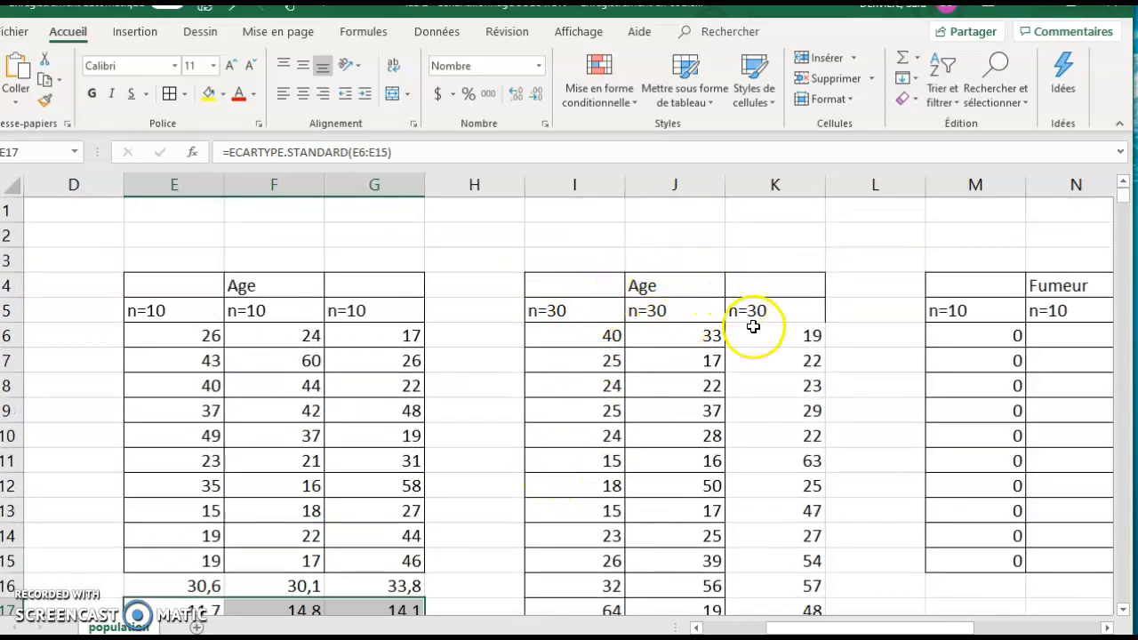
scroll(752, 331, down, 10)
click(587, 338)
click(658, 331)
click(777, 335)
click(779, 362)
click(702, 364)
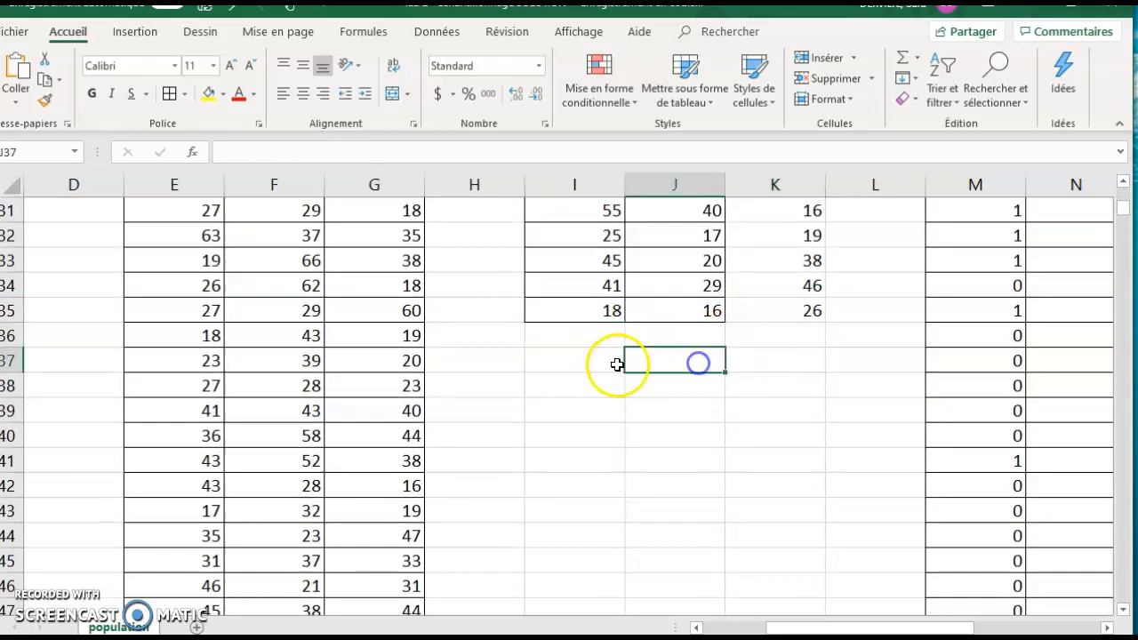
click(610, 364)
scroll(305, 376, up, 4)
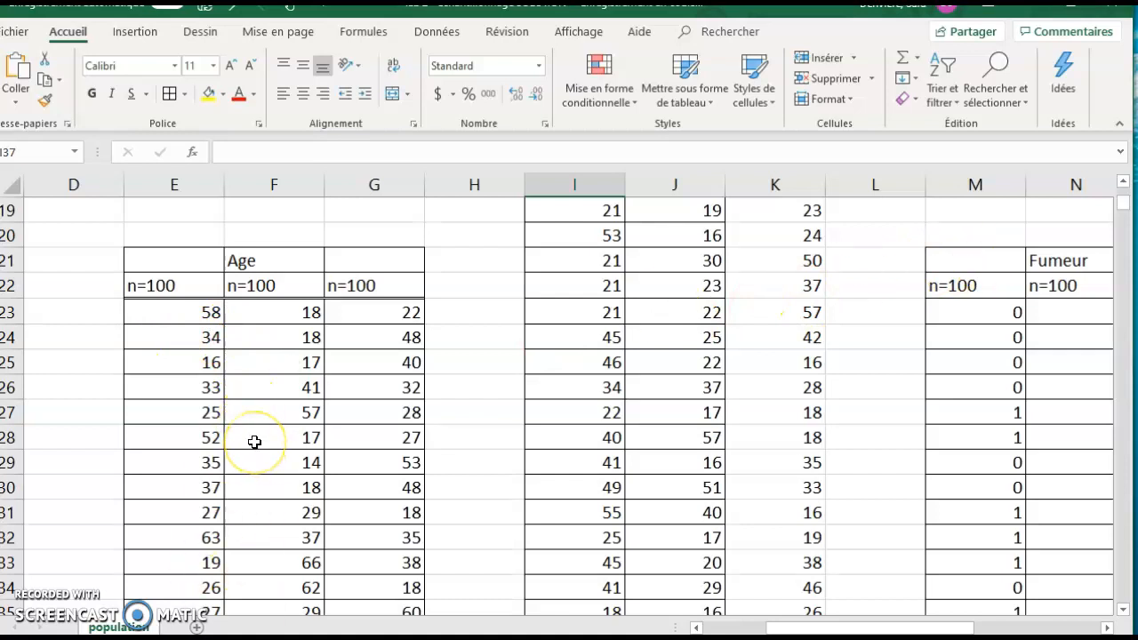
Examine the cells containing 1 in the second and third n=10 fumeur samples, columns N and O
drag(800, 627, 927, 628)
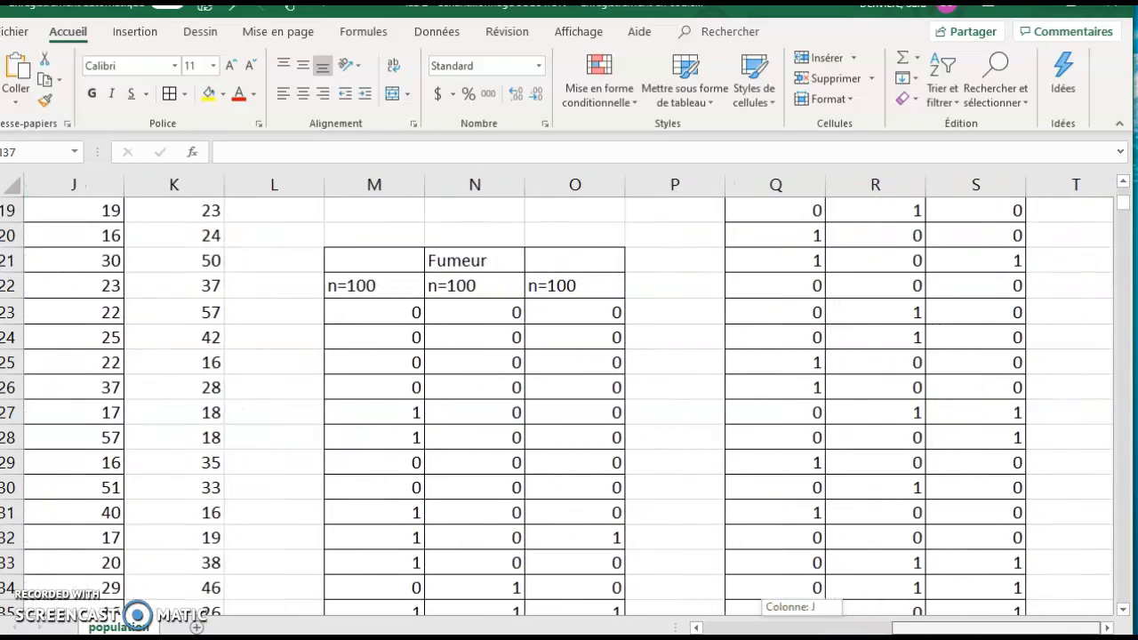
scroll(844, 390, up, 6)
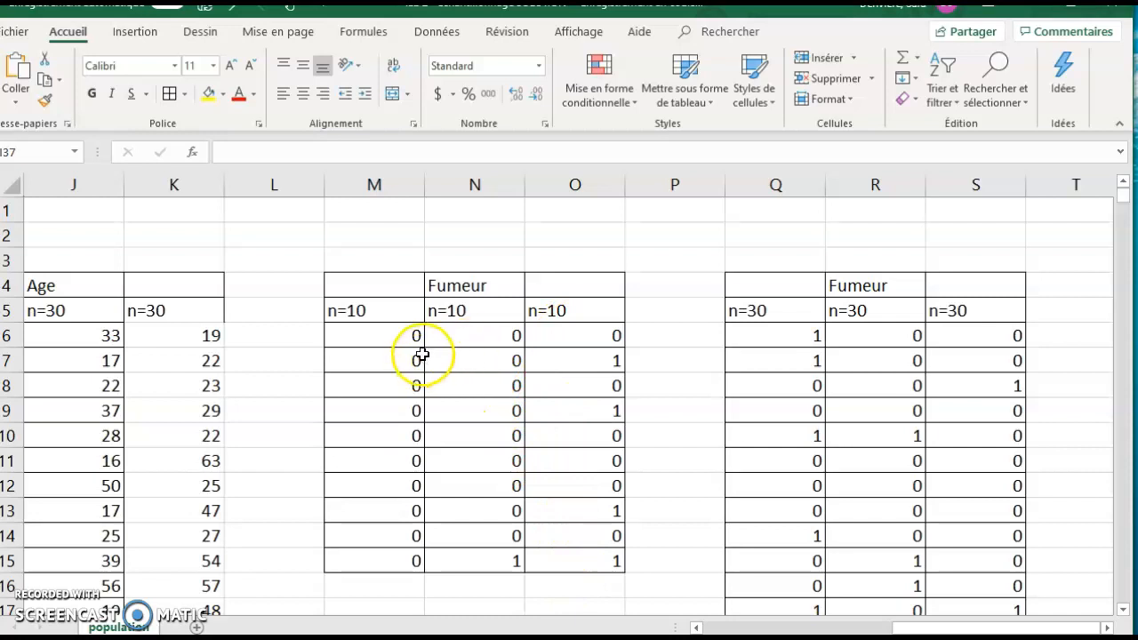
click(506, 558)
click(599, 362)
click(598, 412)
click(593, 510)
click(598, 559)
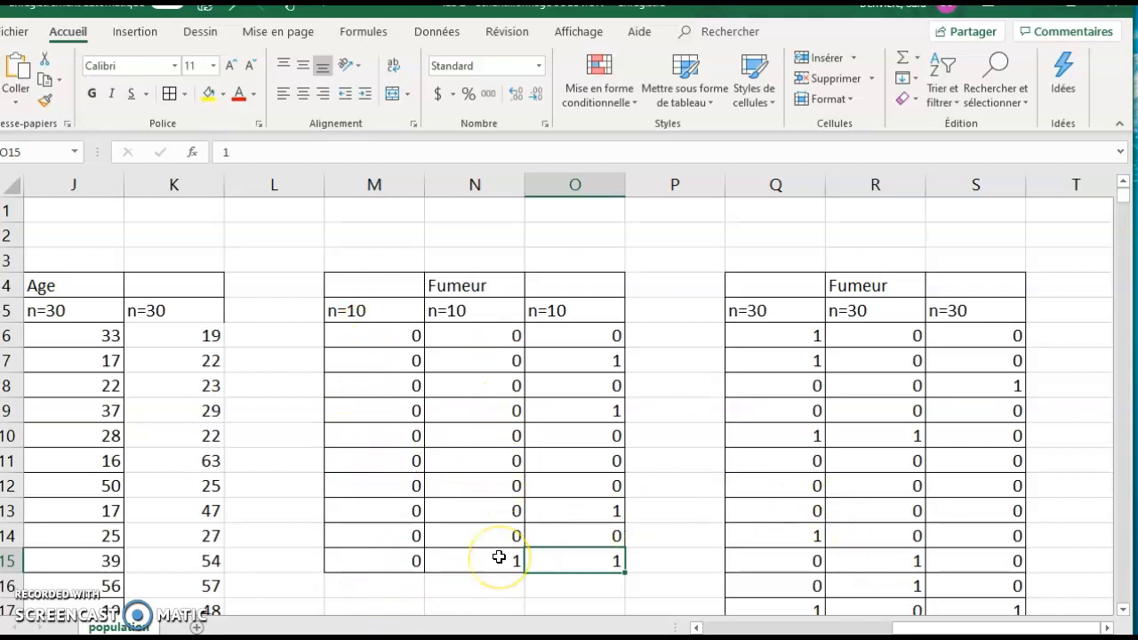
click(372, 587)
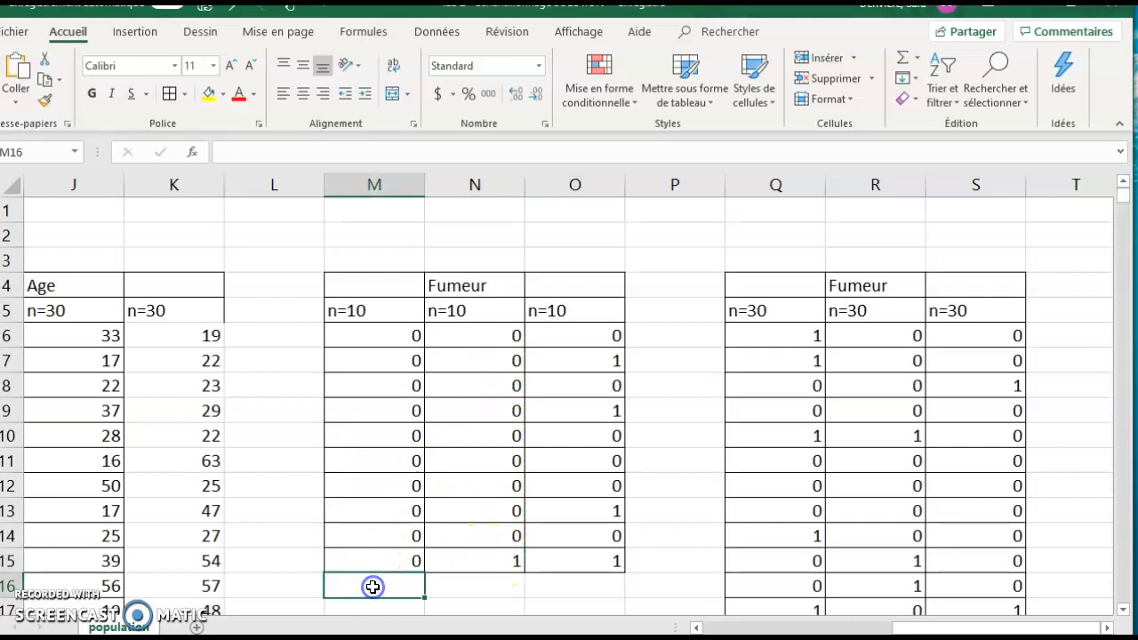
click(193, 153)
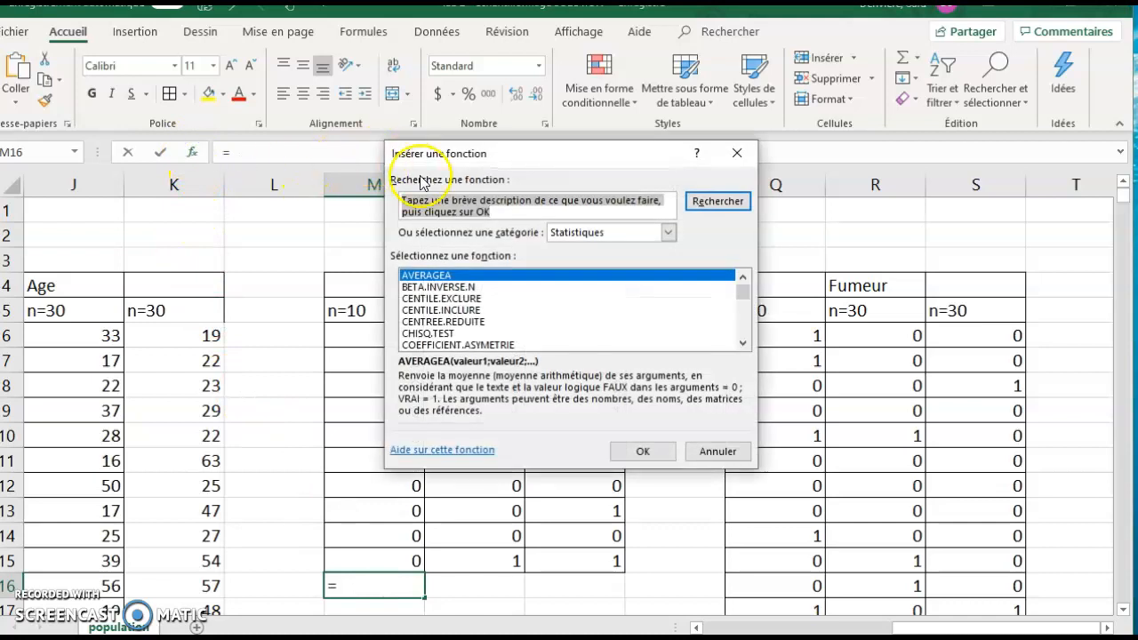
click(717, 451)
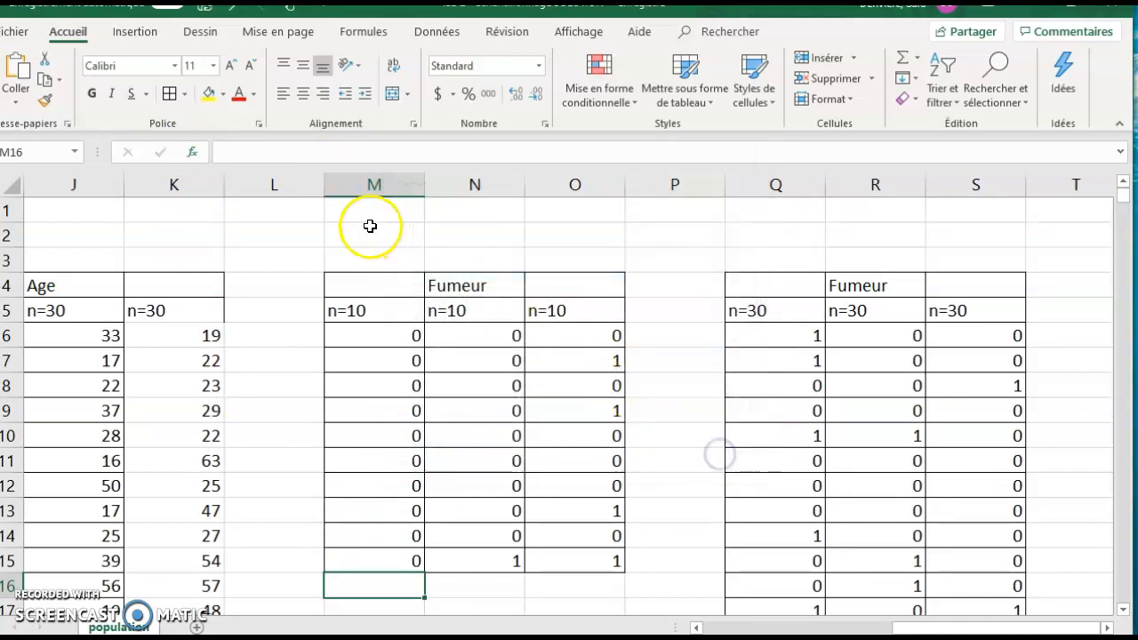
Count the cells equal to 1 in the first n=10 fumeur sample, entering =NB.SI(M6:M15;1) in M16
click(228, 154)
double_click(360, 583)
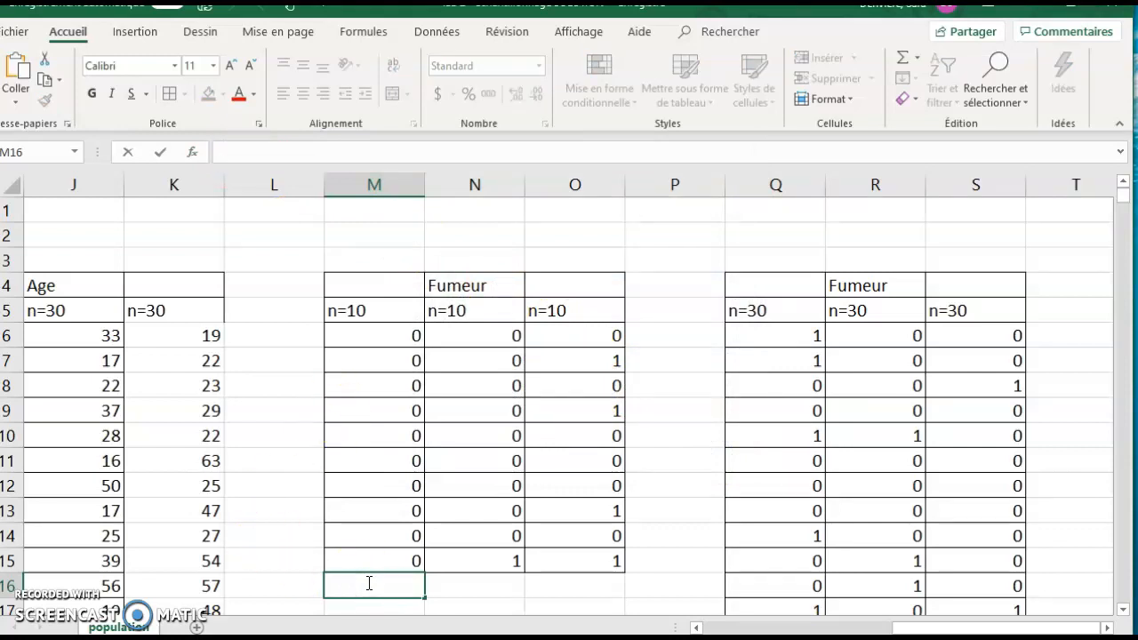
text(=NB)
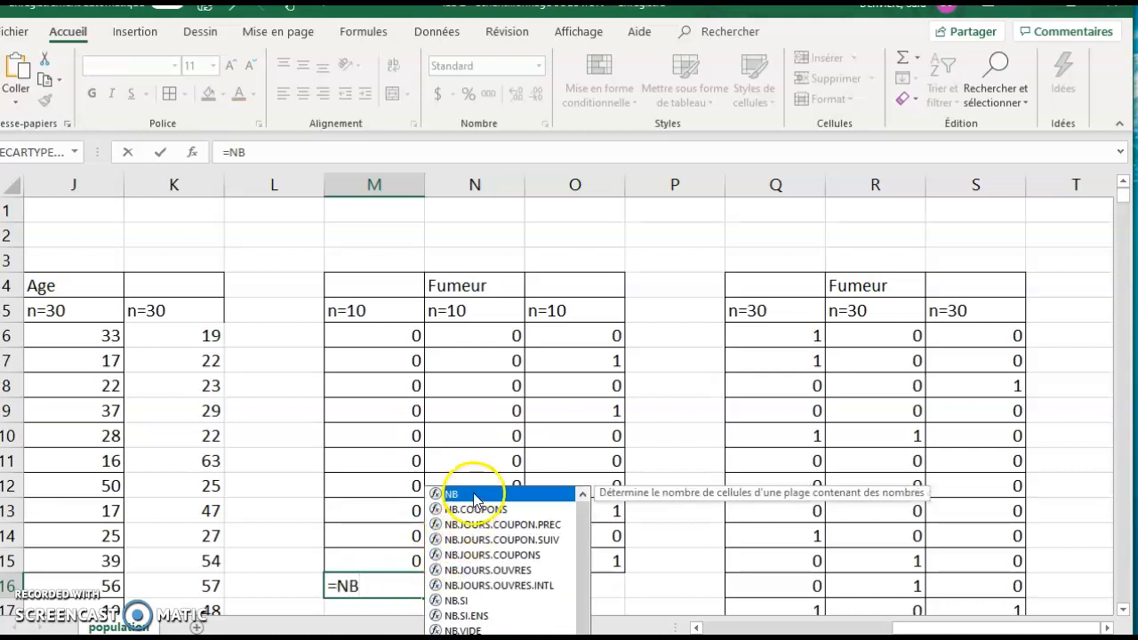
click(457, 603)
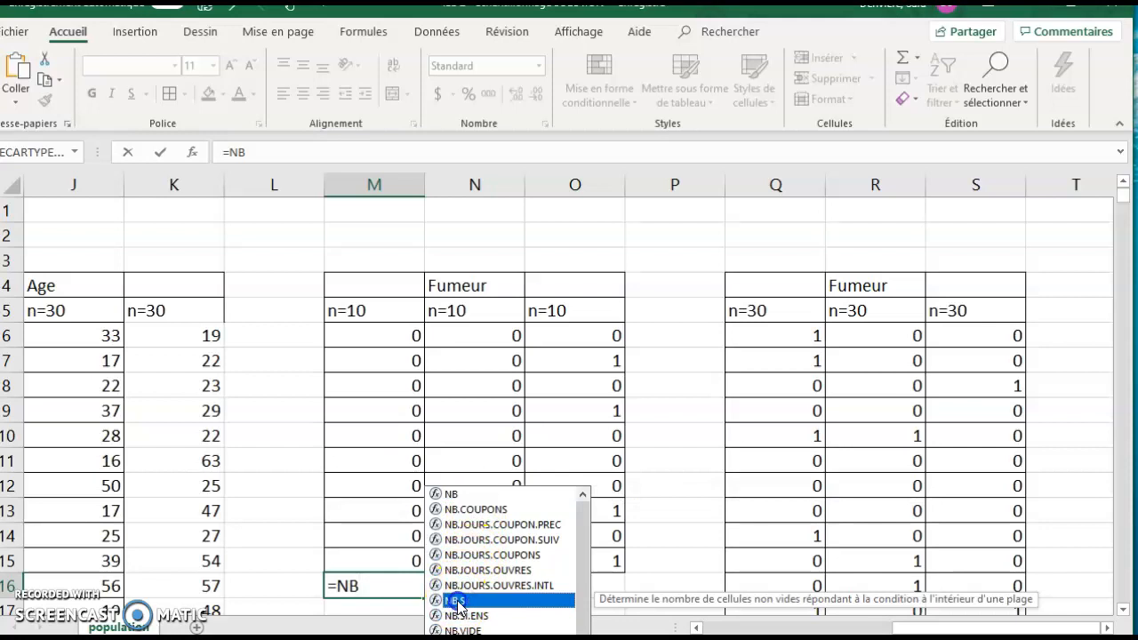
double_click(457, 601)
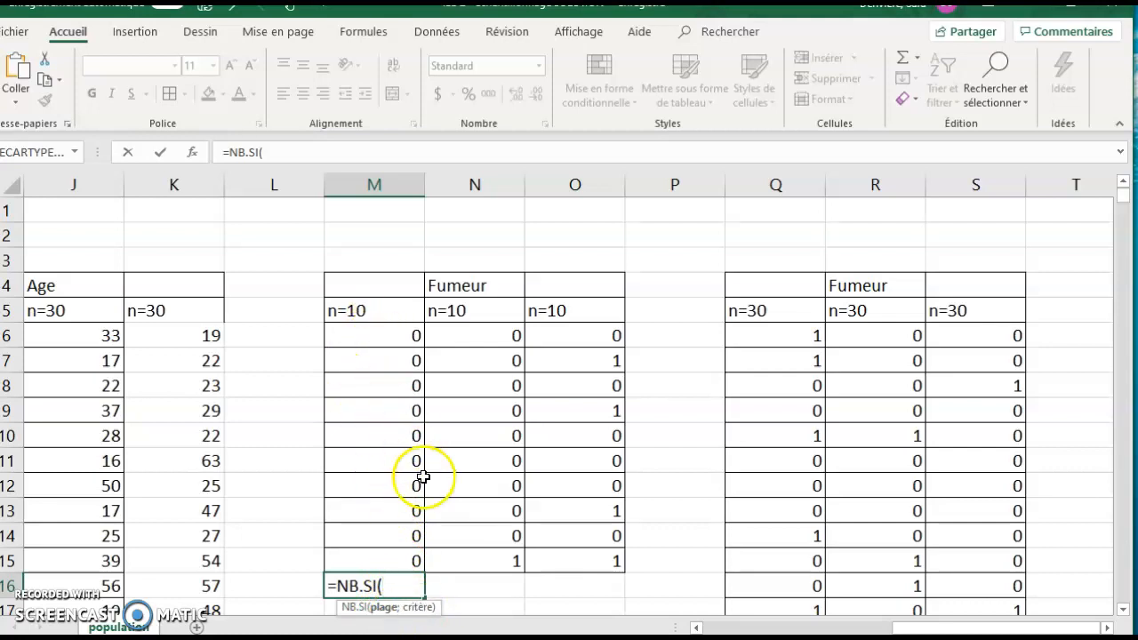
drag(381, 338, 382, 552)
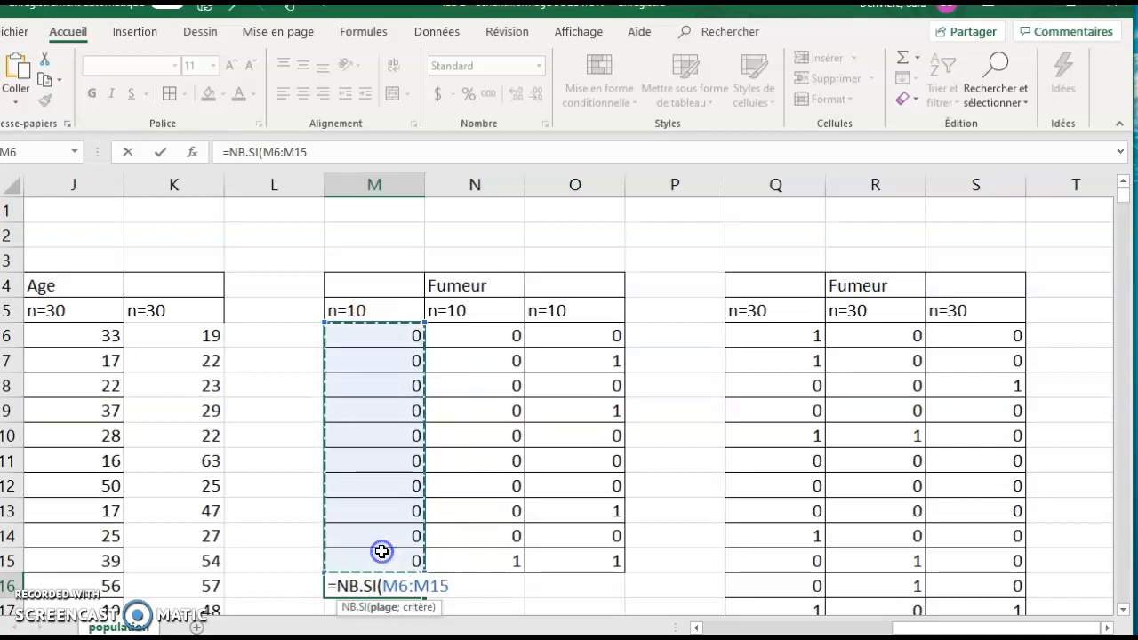
click(329, 154)
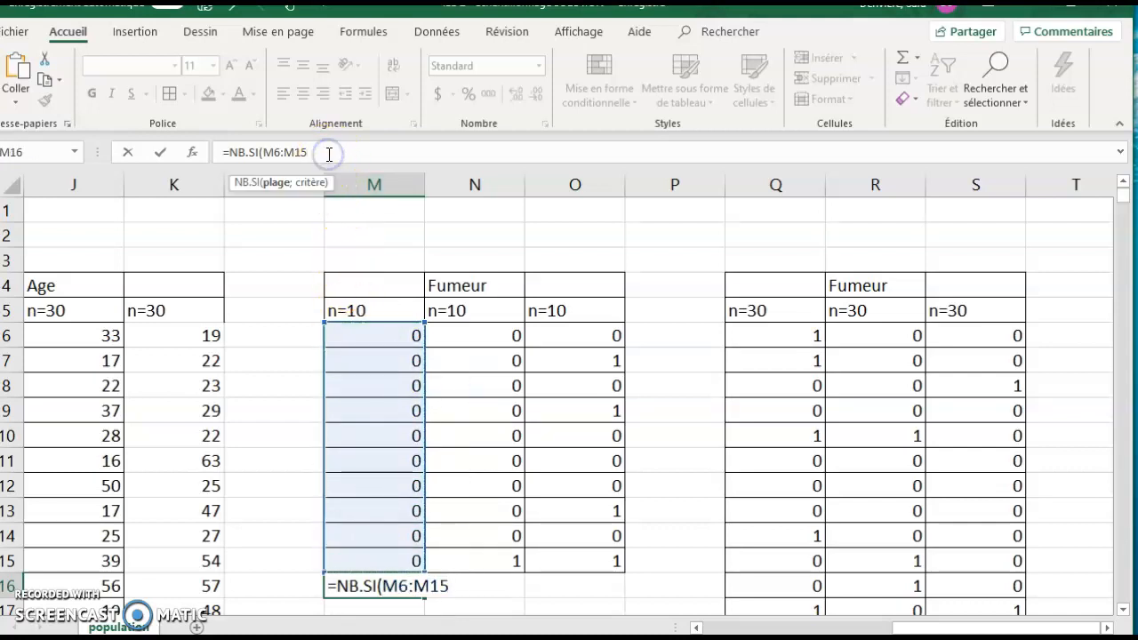
text(;1)
key(Return)
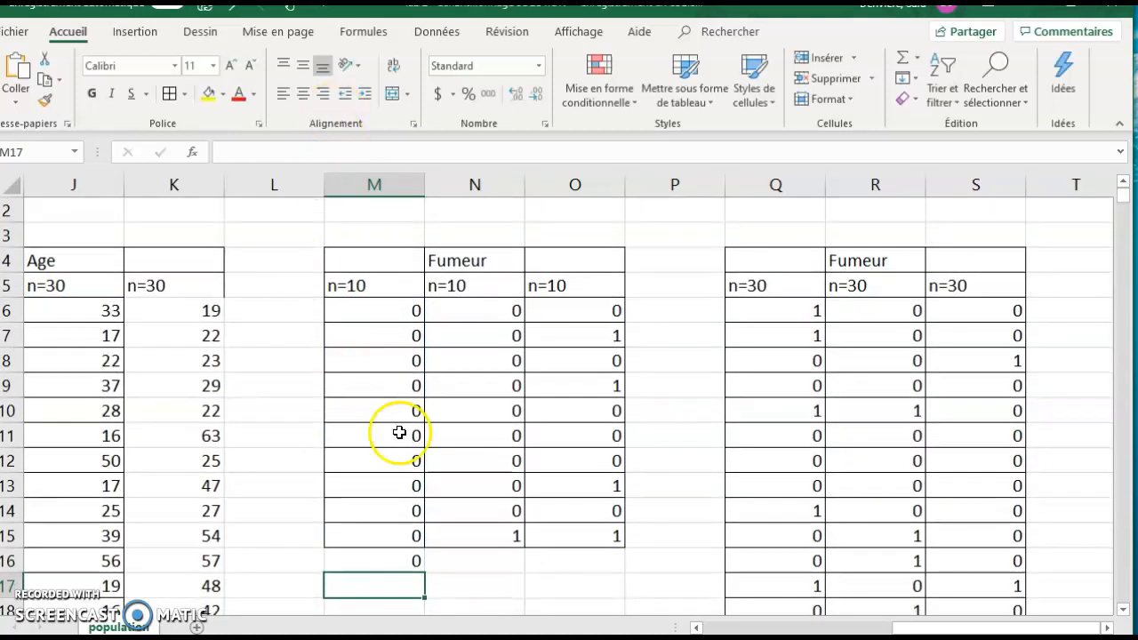
Copy the NB.SI count formula from M16 across to O16 for the other two n=10 fumeur samples
click(409, 561)
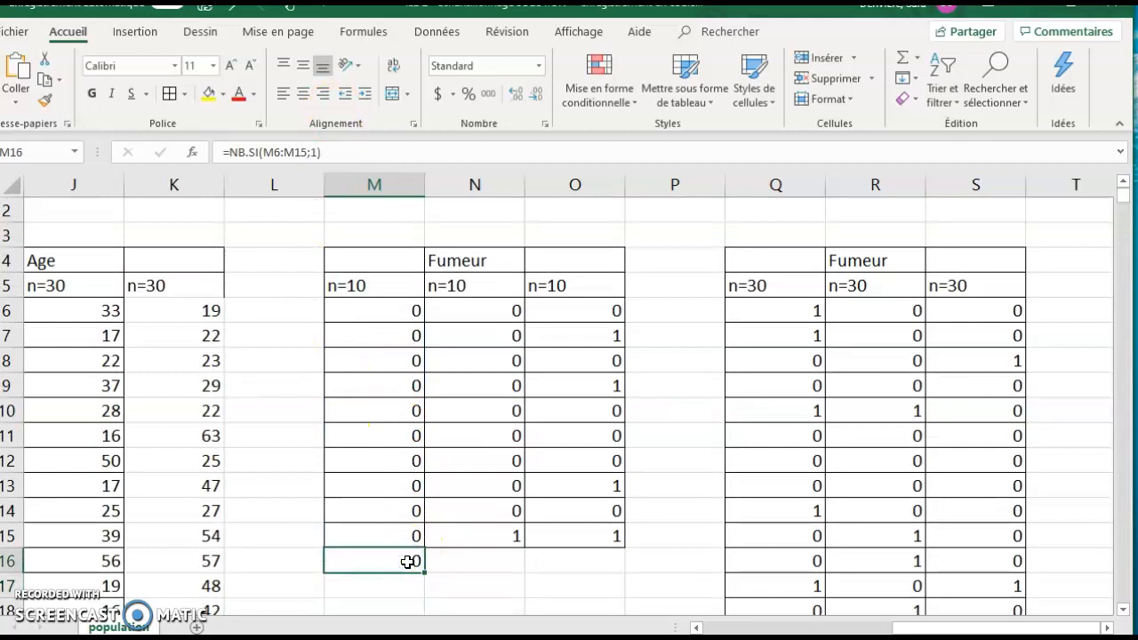
drag(427, 576, 603, 570)
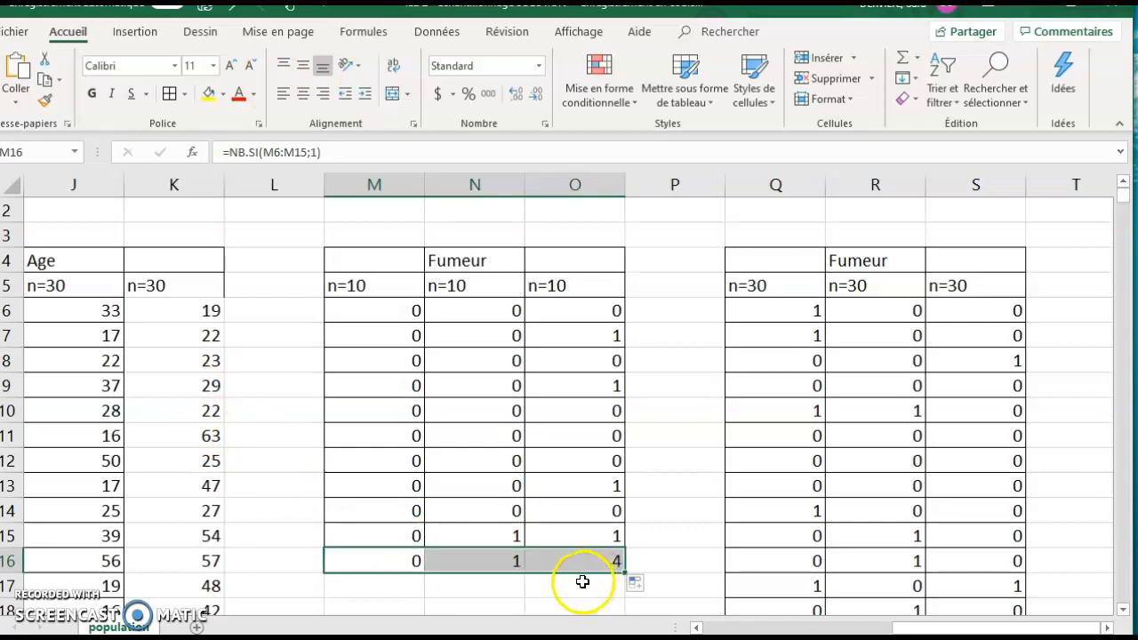
click(506, 589)
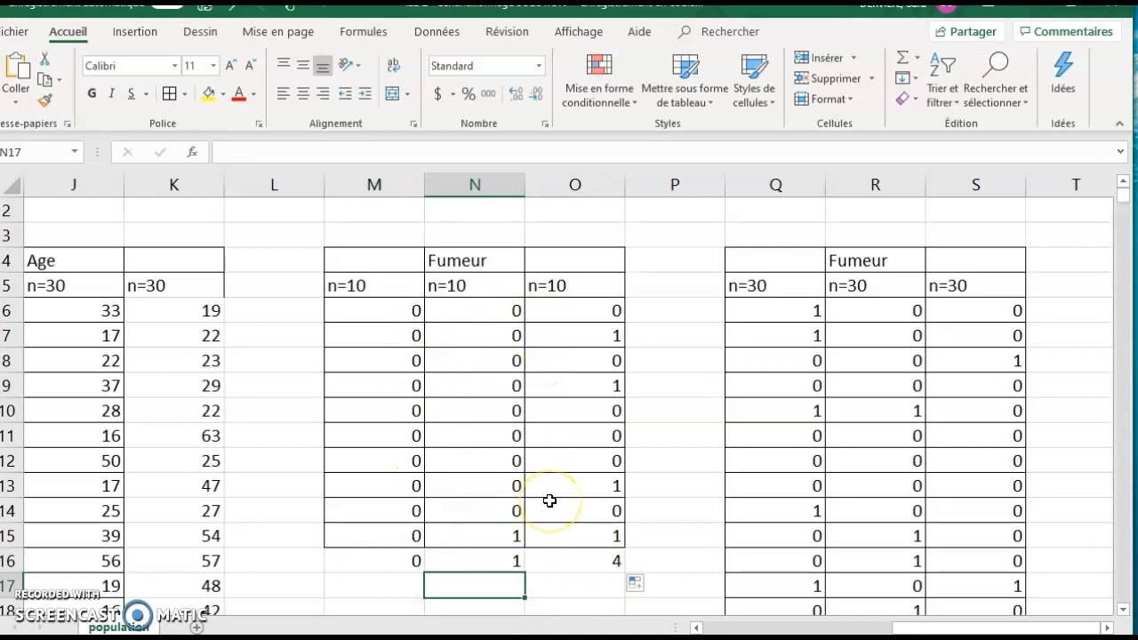
Compute the smoker proportion of the first n=10 sample in M17 as =M16/10 and copy the formula across to O17
click(377, 590)
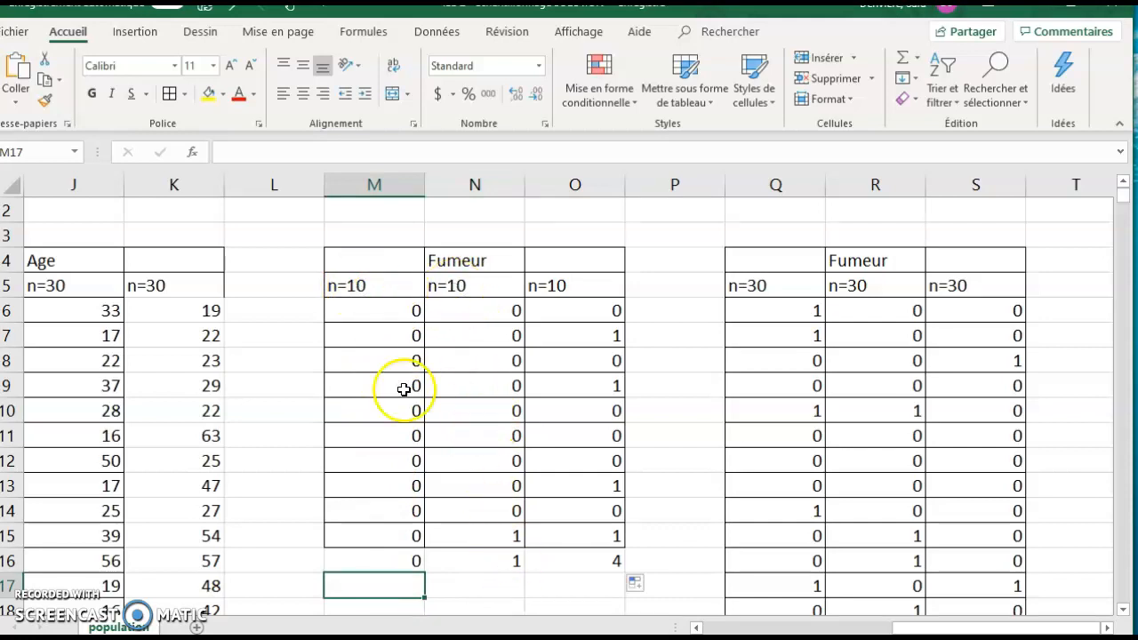
click(392, 587)
text(=)
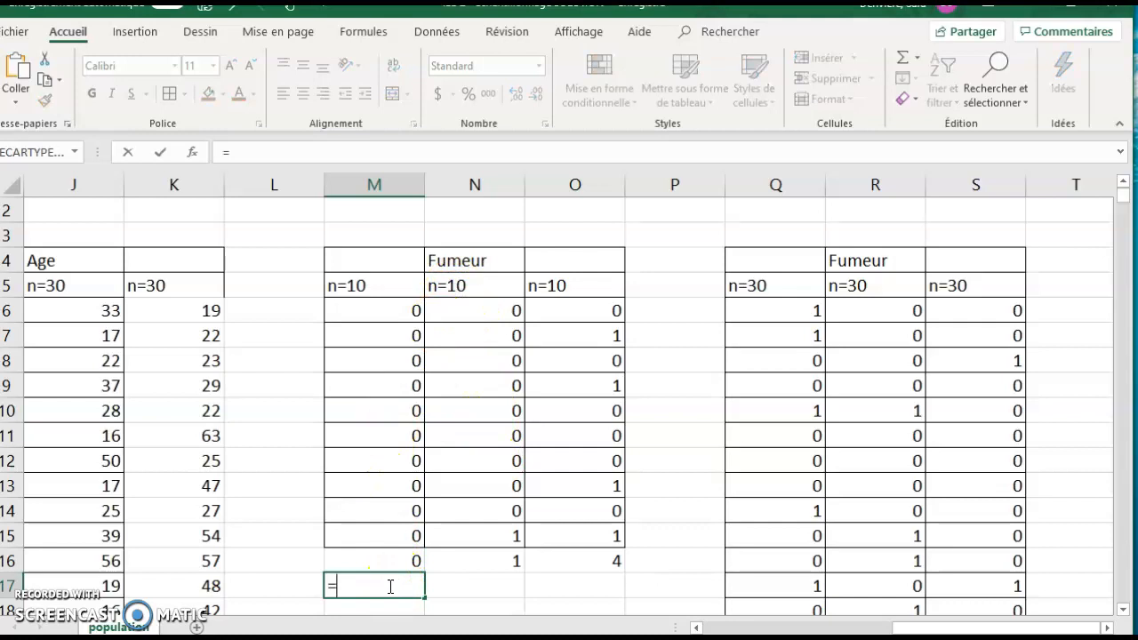
click(375, 556)
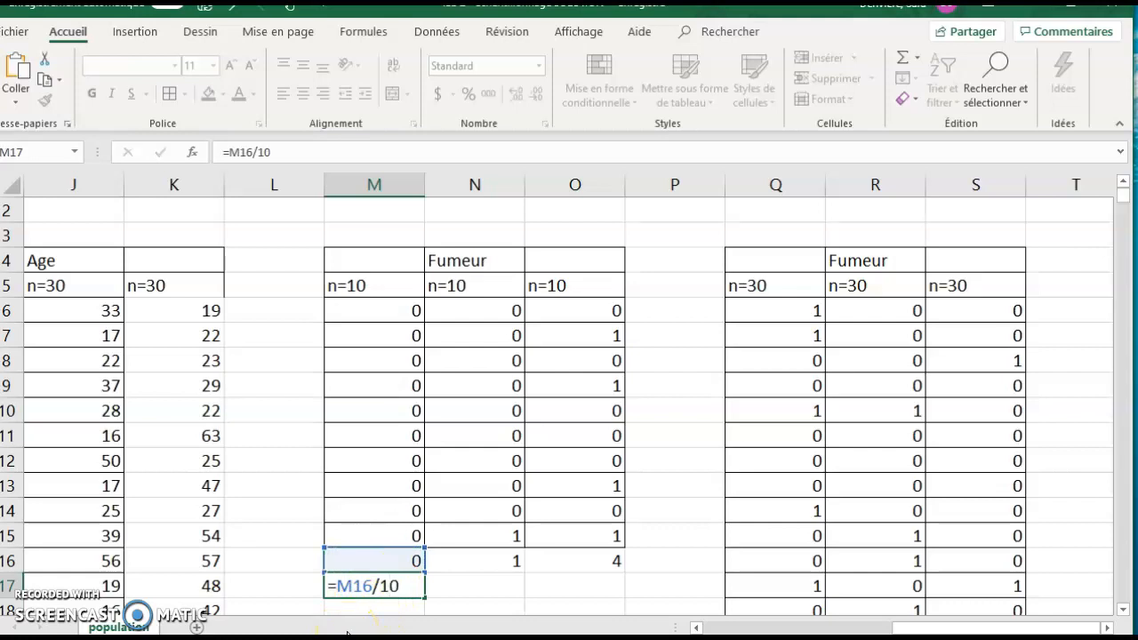
key(Return)
click(394, 560)
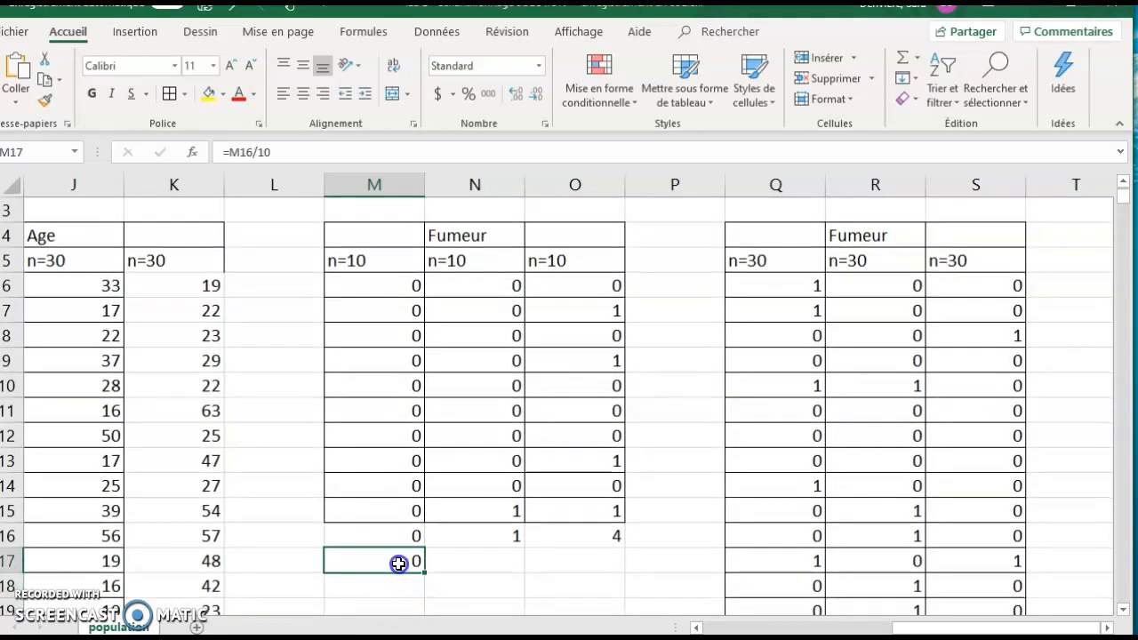
drag(421, 572, 590, 568)
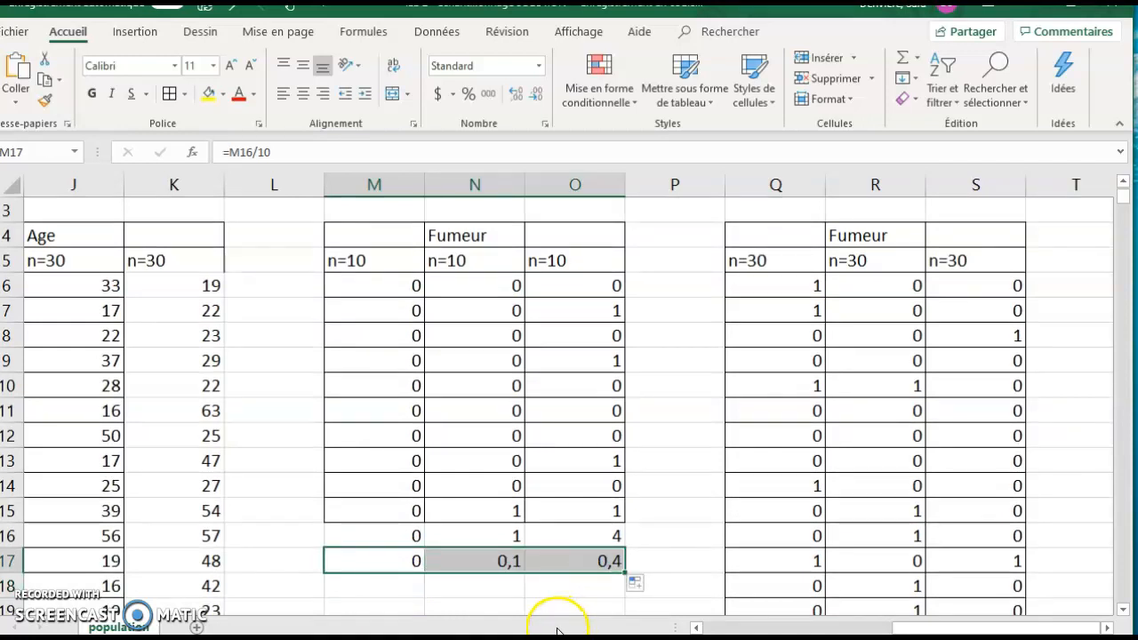
click(562, 588)
Format the n=10 smoker proportions in M17:O17 as percentages with two decimals
drag(394, 562, 561, 567)
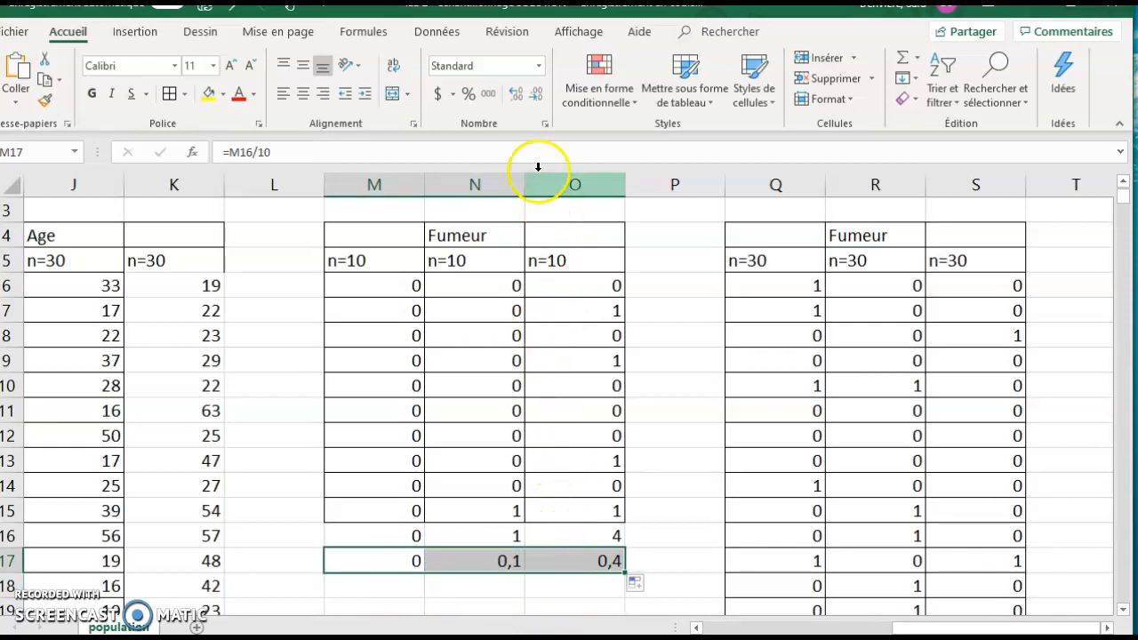
click(466, 94)
click(514, 95)
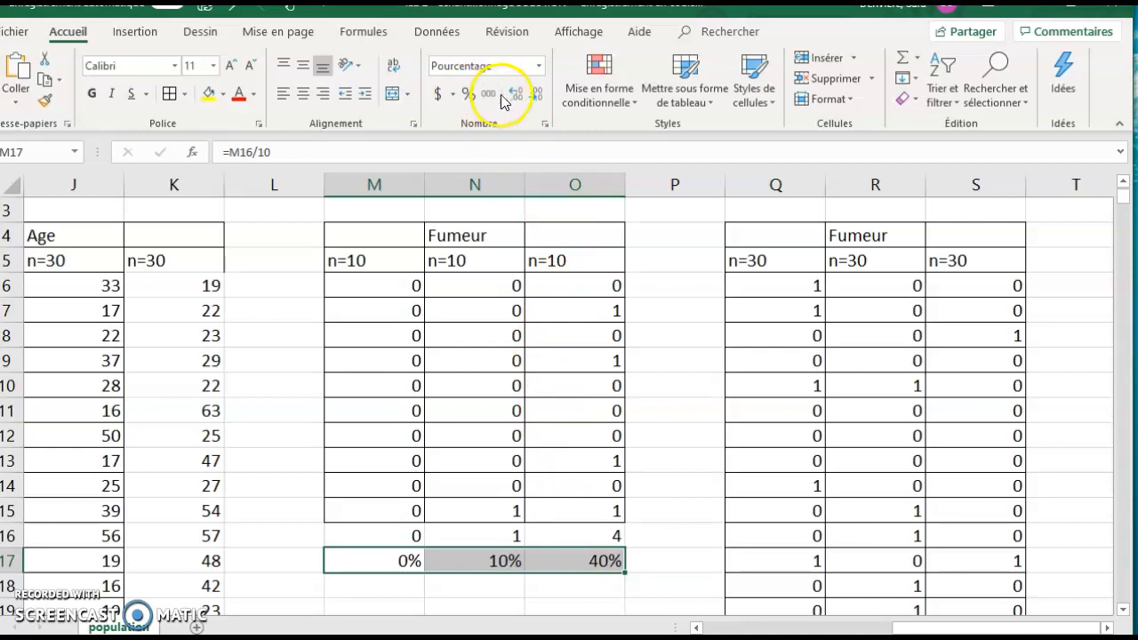
click(519, 96)
click(519, 96)
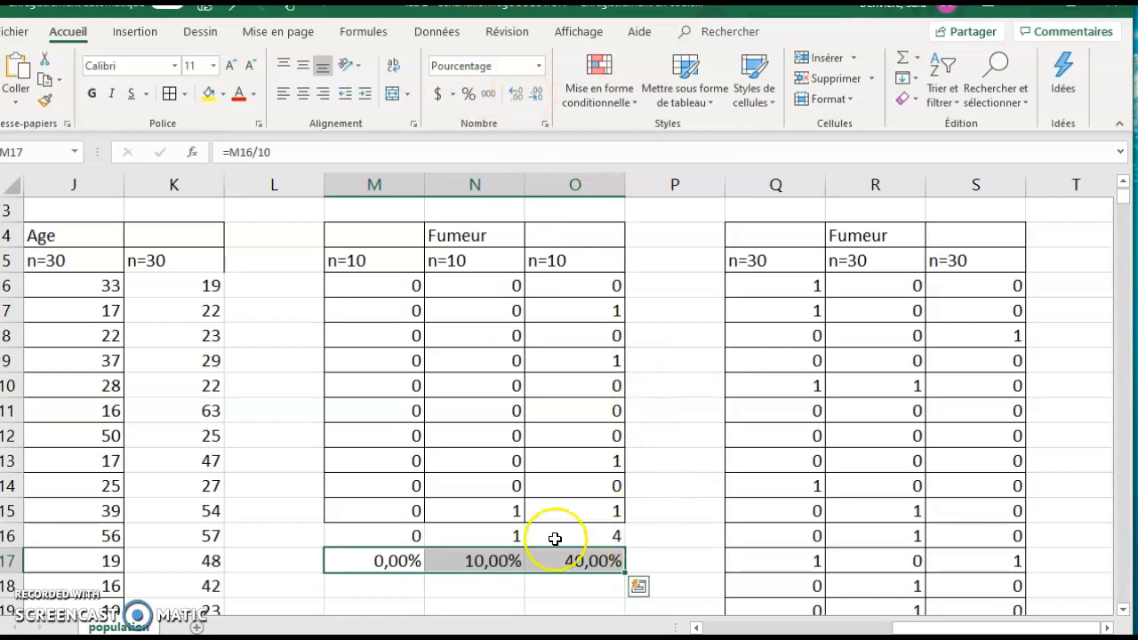
click(381, 589)
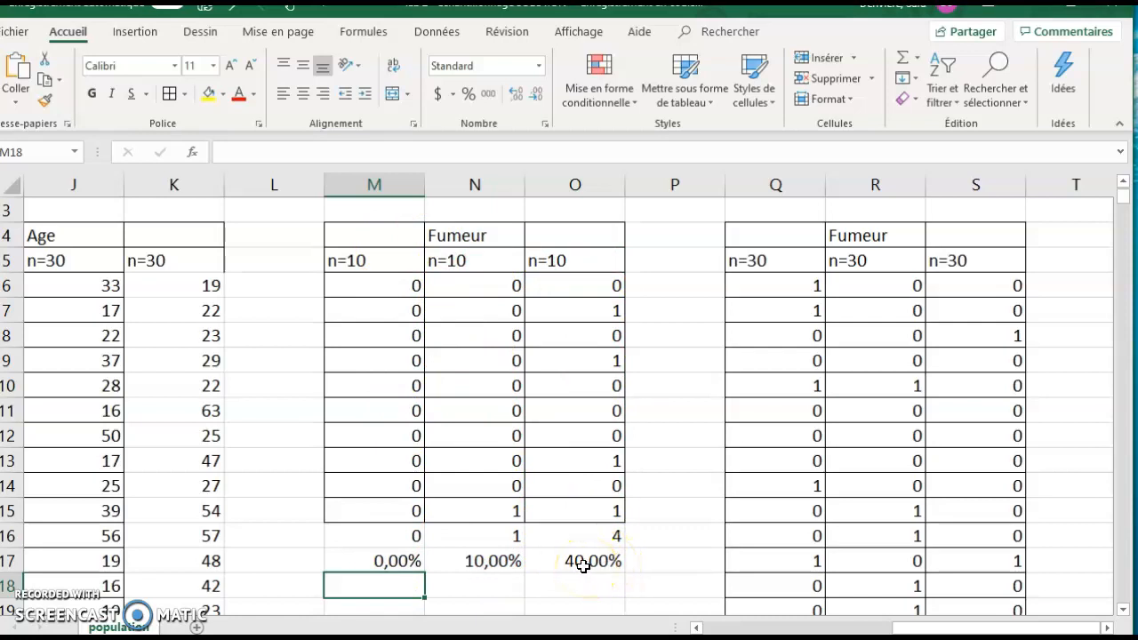
Count the smokers of the first n=30 fumeur sample in Q36 with =NB.SI(Q6:Q35;1) and copy the formula across to S36
scroll(927, 480, down, 3)
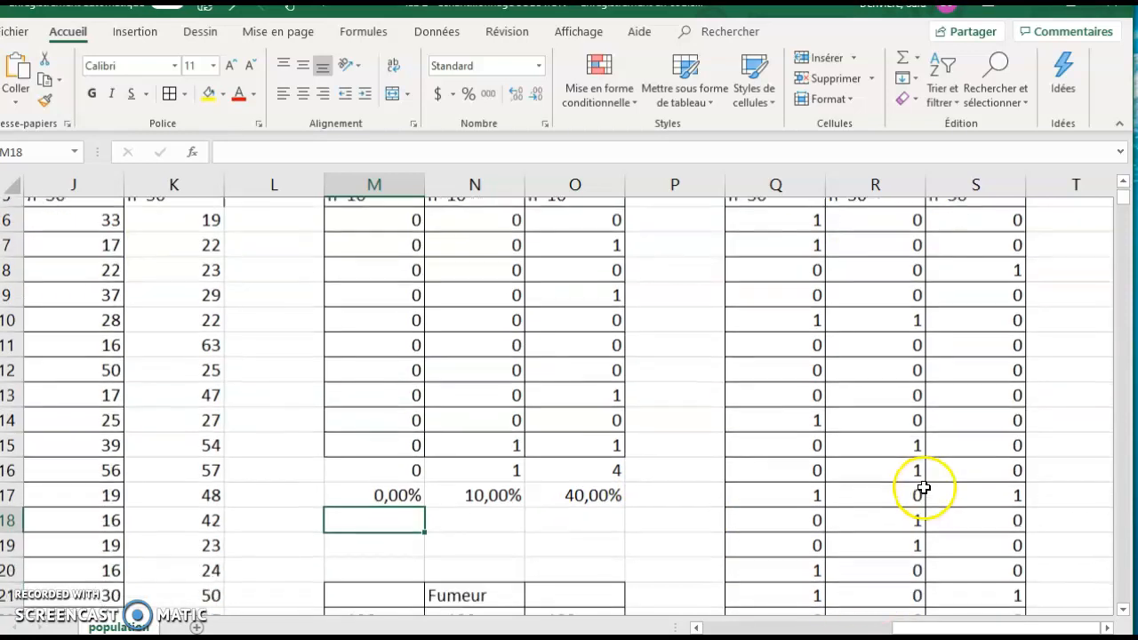
scroll(926, 455, down, 6)
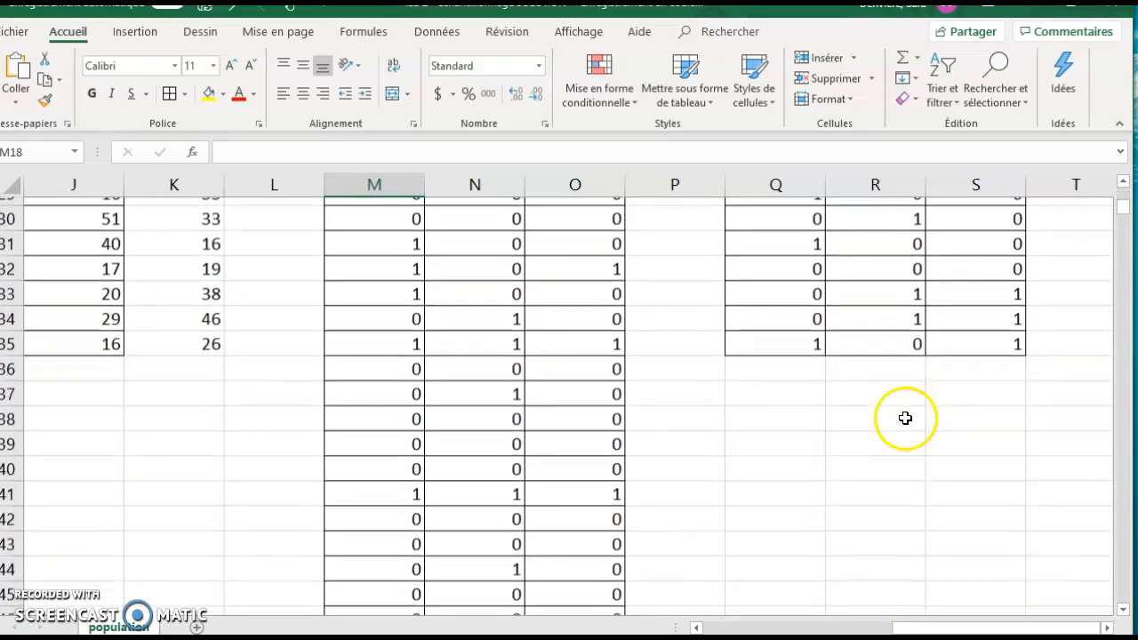
click(788, 363)
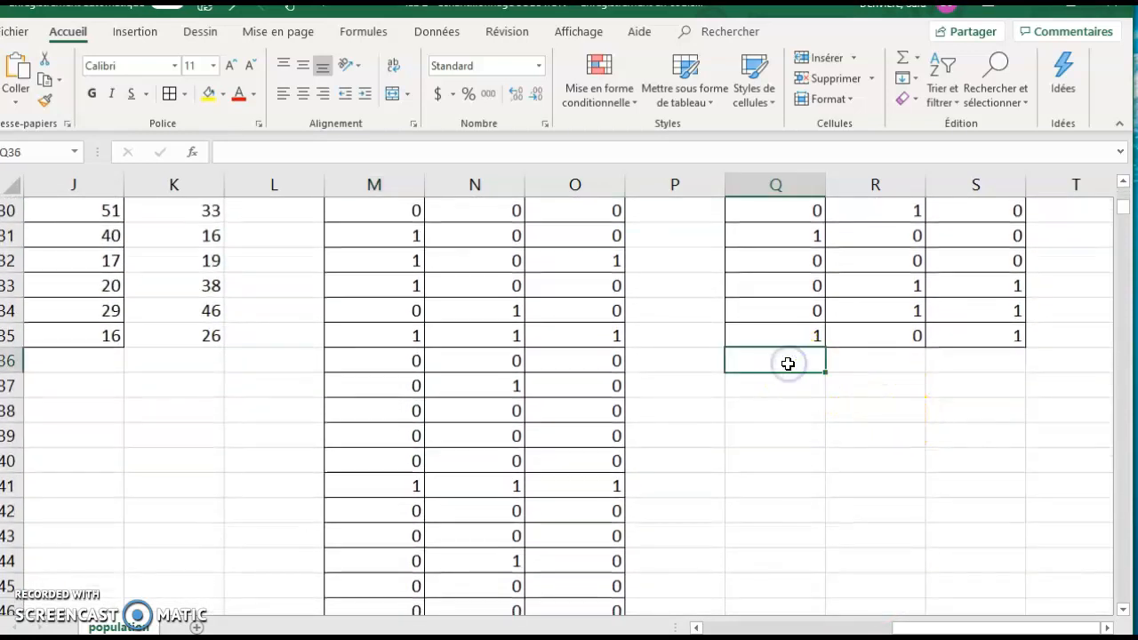
text(=)
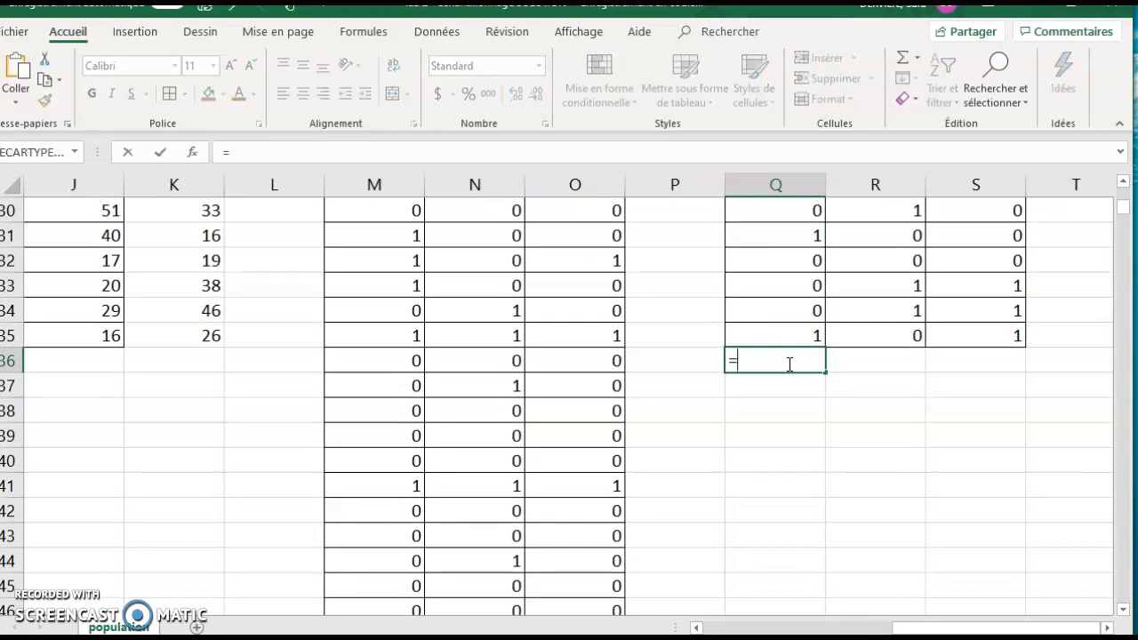
text(NB)
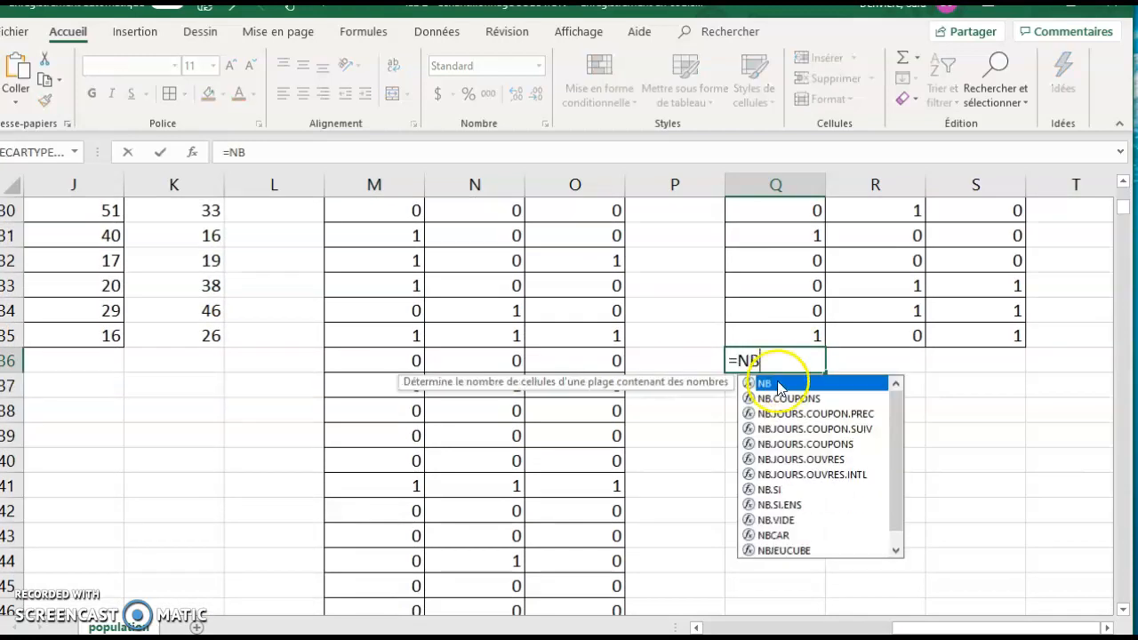
double_click(770, 491)
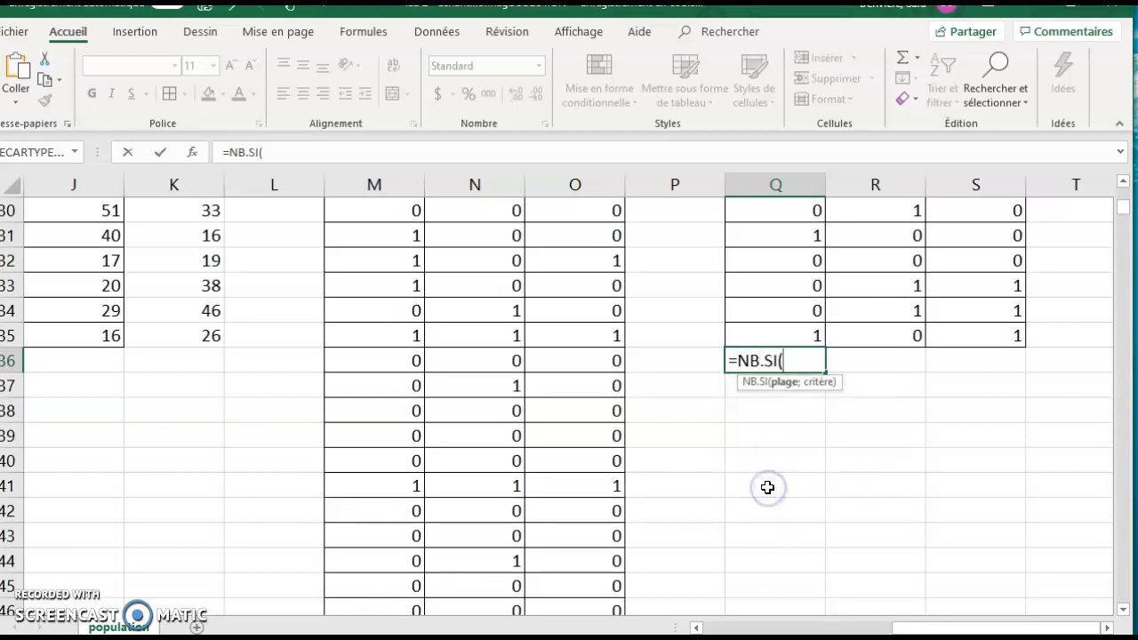
drag(774, 331, 783, 286)
click(326, 153)
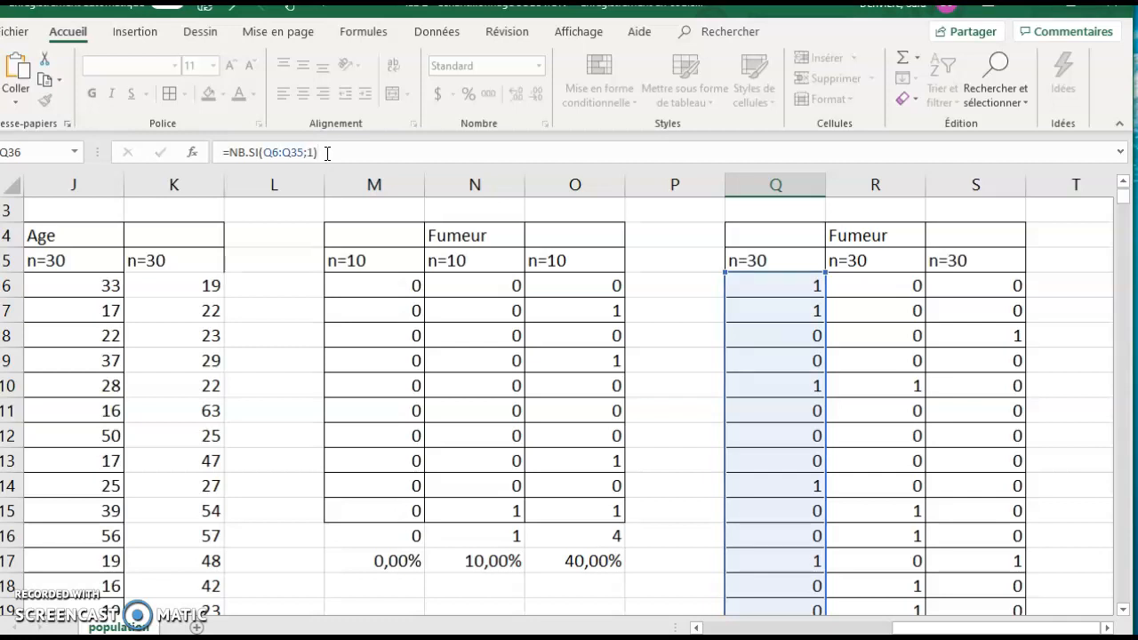
text(;1))
key(Return)
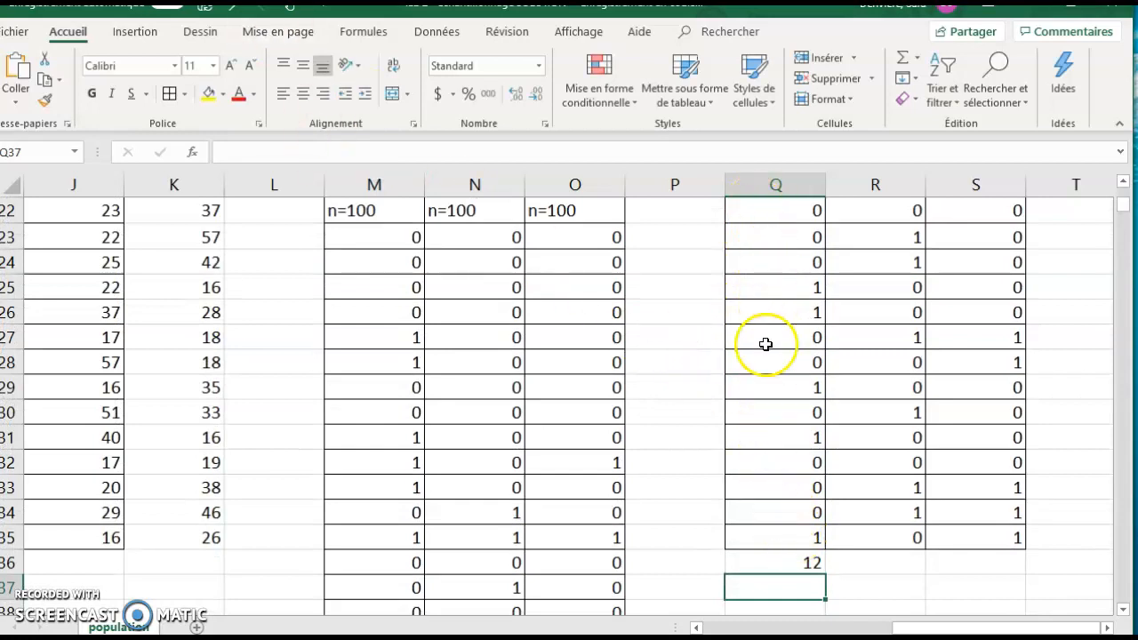
click(792, 564)
drag(794, 566, 1005, 570)
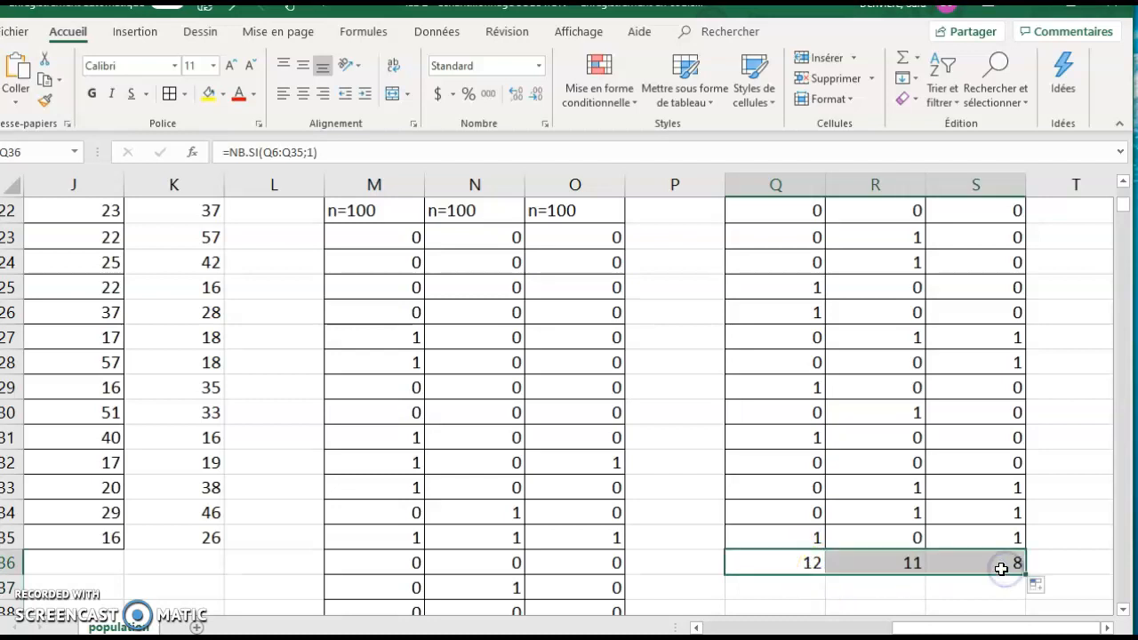
Compute the smoker proportion of the first n=30 sample in Q37 as =Q36/30 and copy the formula across to S37
click(793, 587)
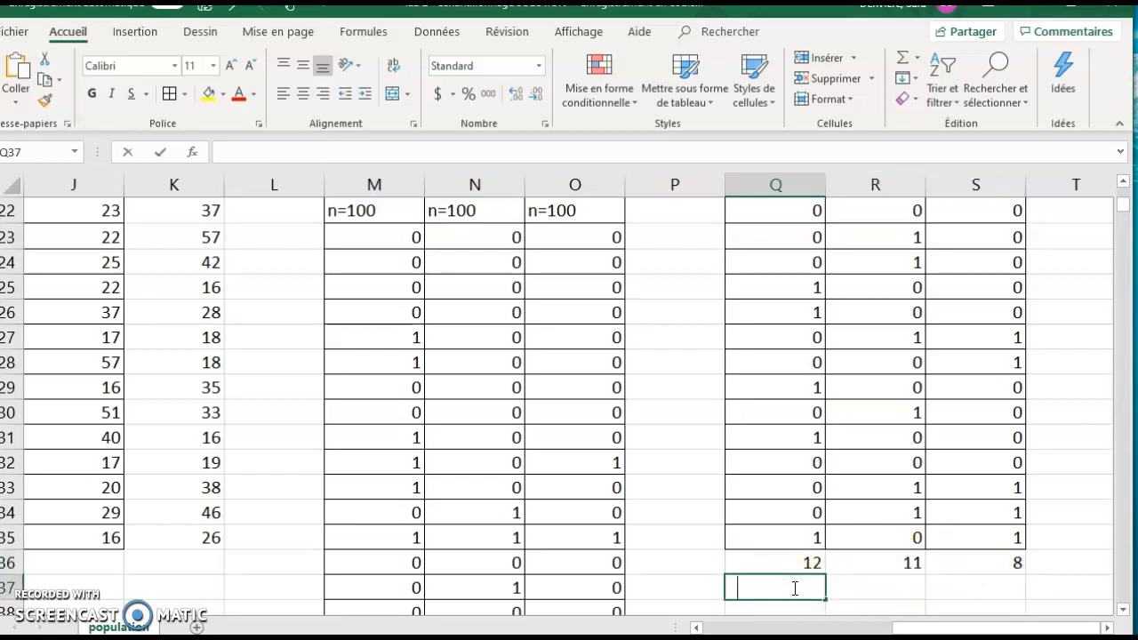
text(=)
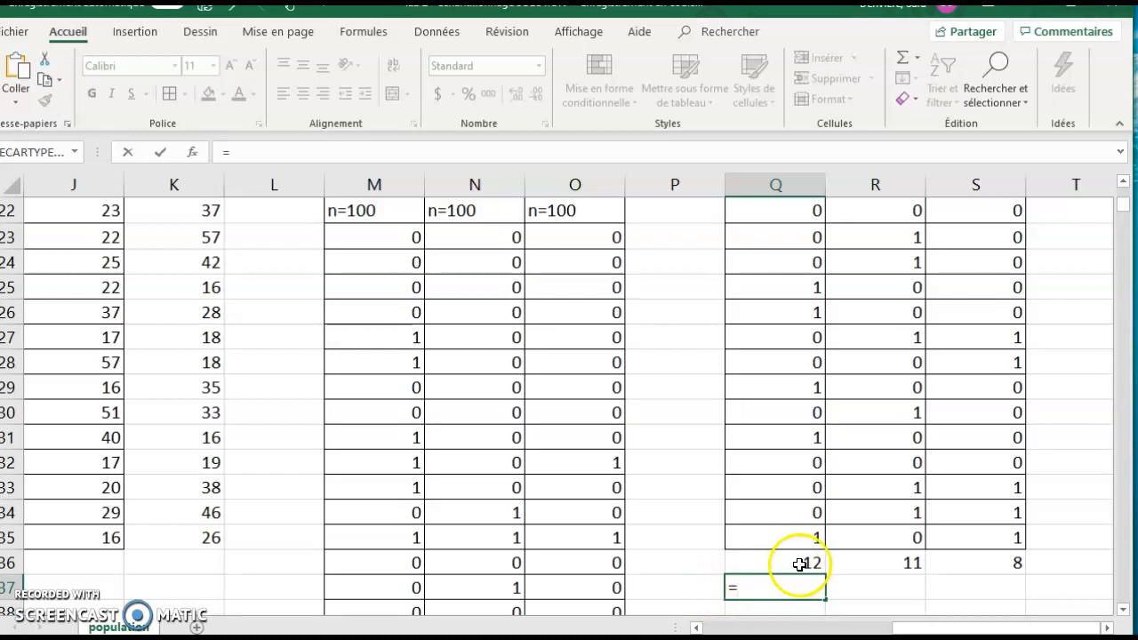
click(800, 566)
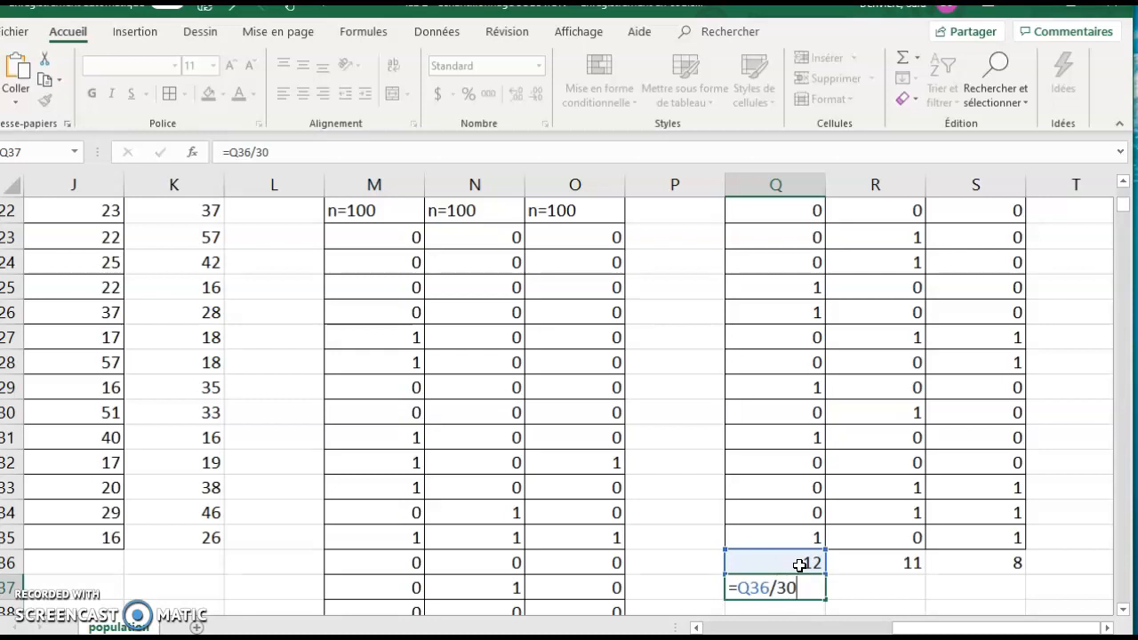
text(/30)
key(Return)
click(800, 563)
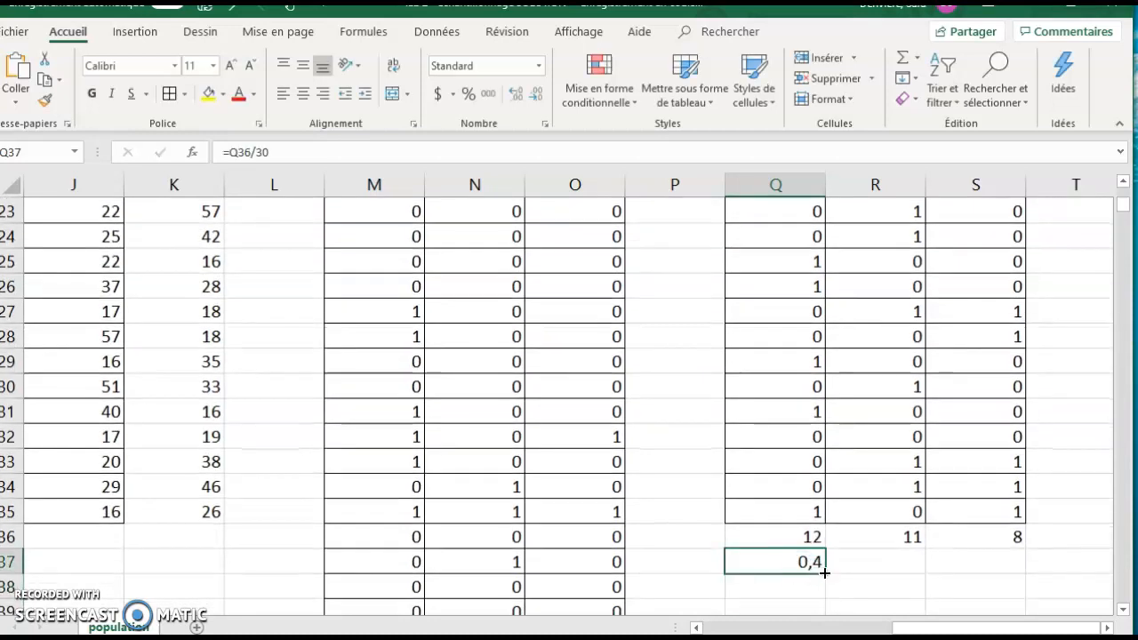
drag(827, 575, 993, 575)
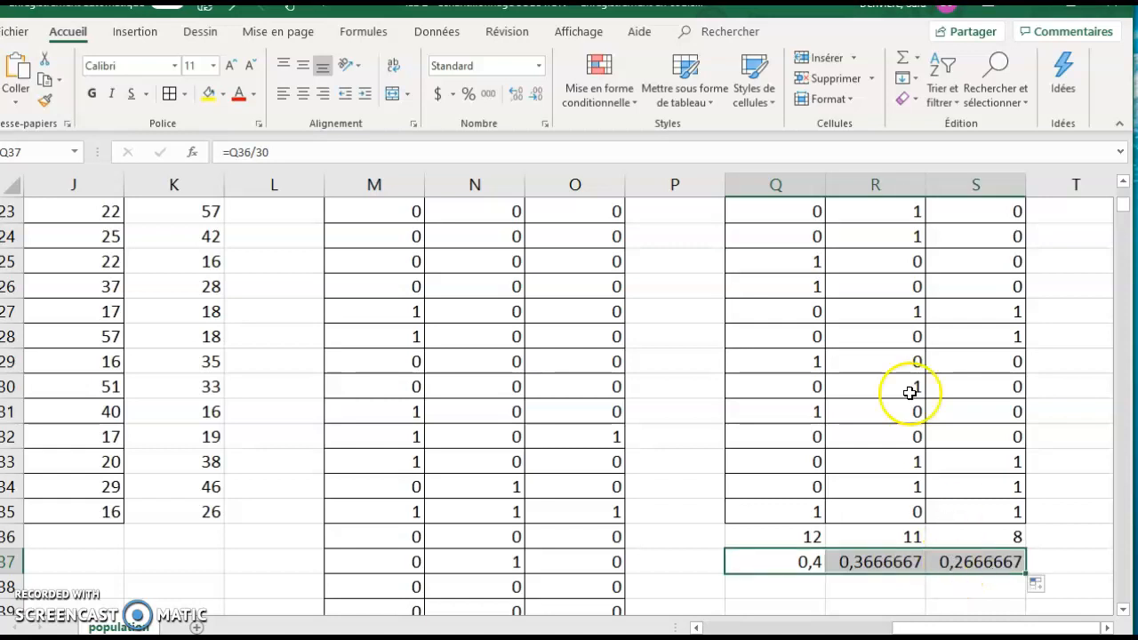
Format the n=30 smoker proportions in Q37:S37 as percentages with two decimals
click(467, 94)
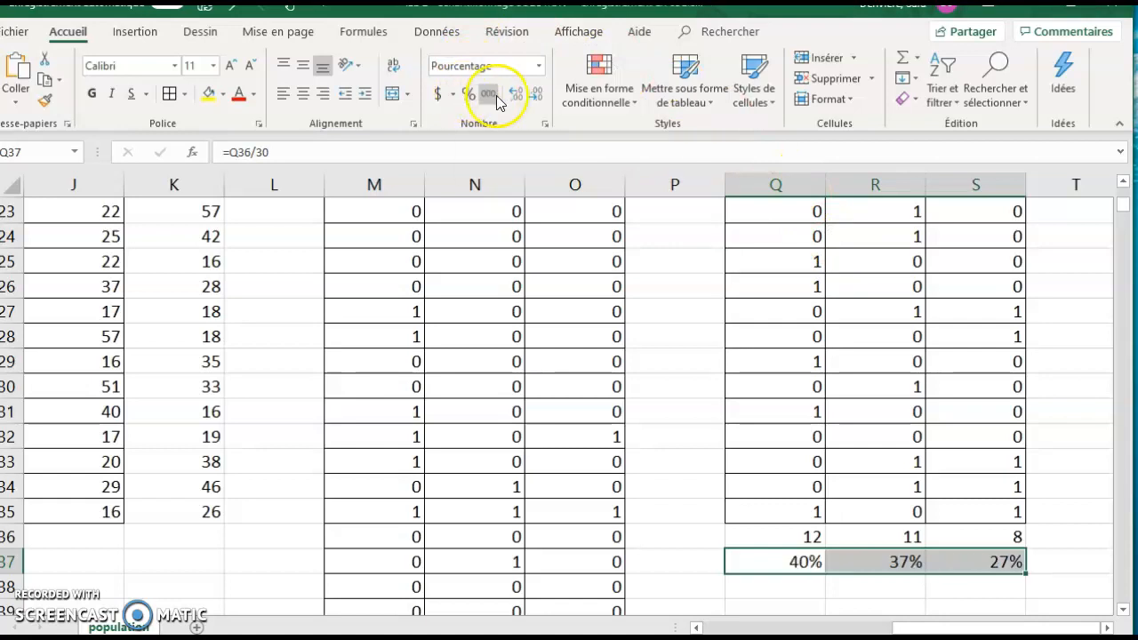
click(537, 98)
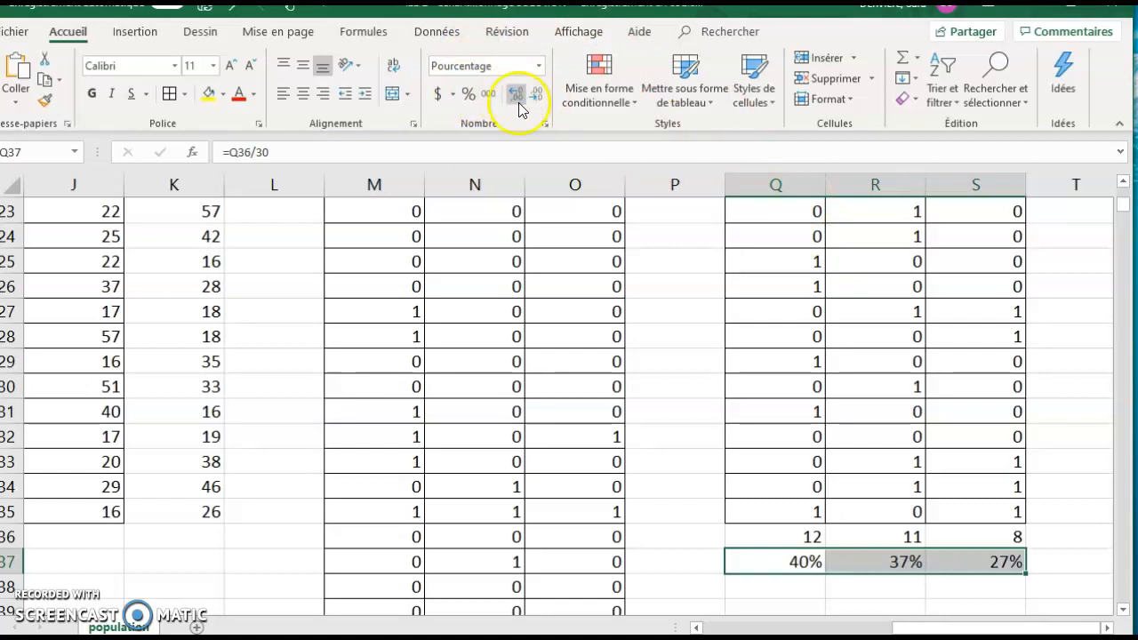
click(517, 100)
click(516, 101)
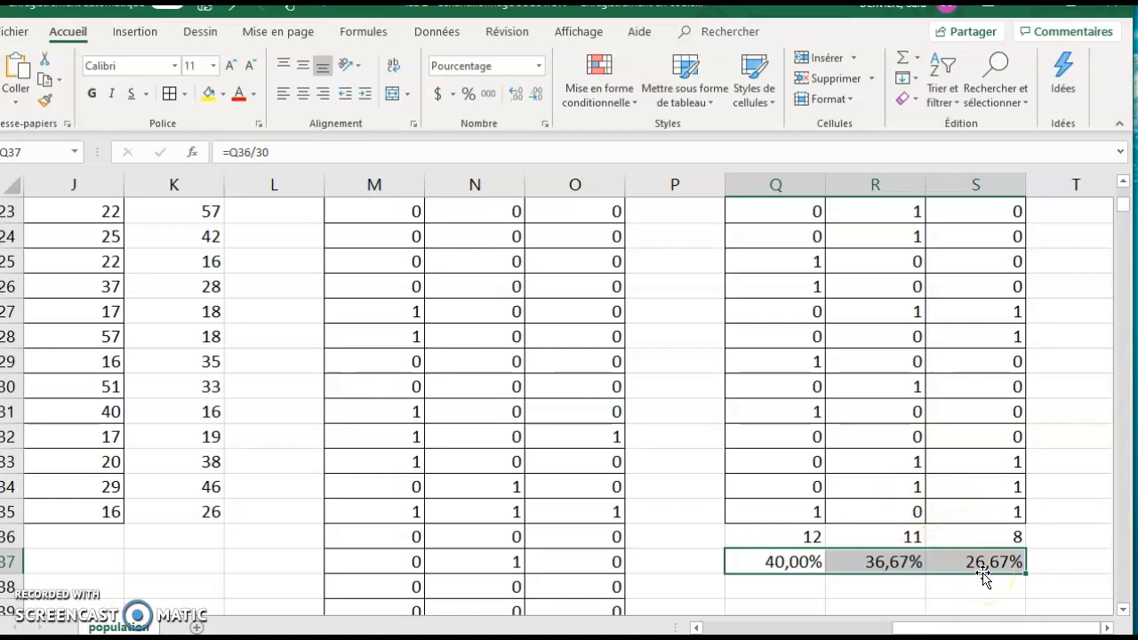
scroll(983, 576, up, 7)
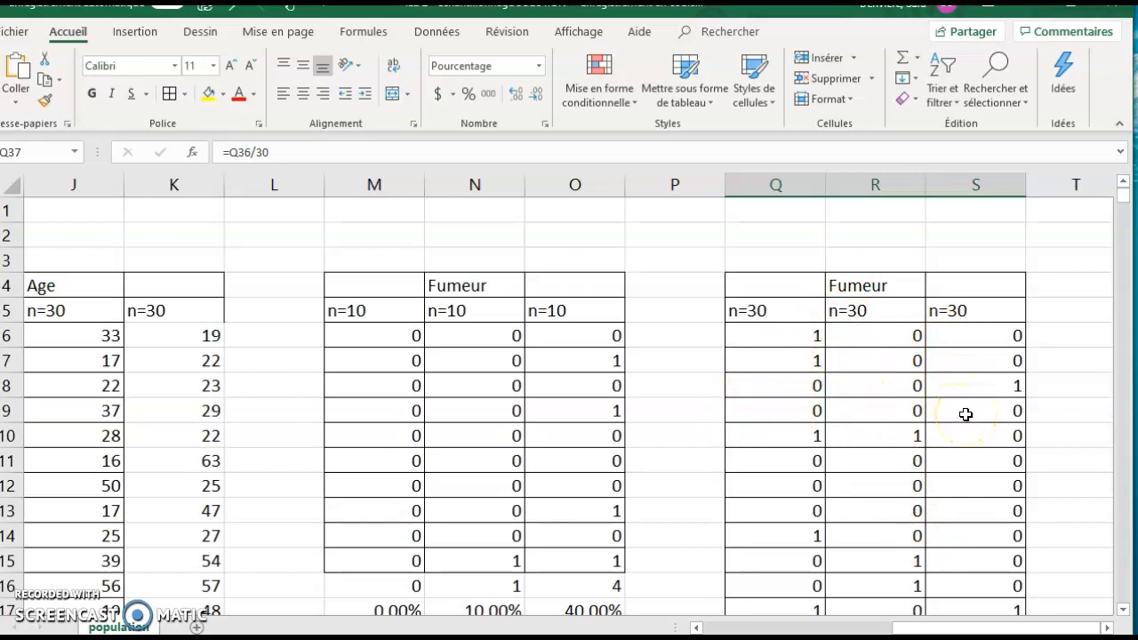
scroll(965, 415, down, 3)
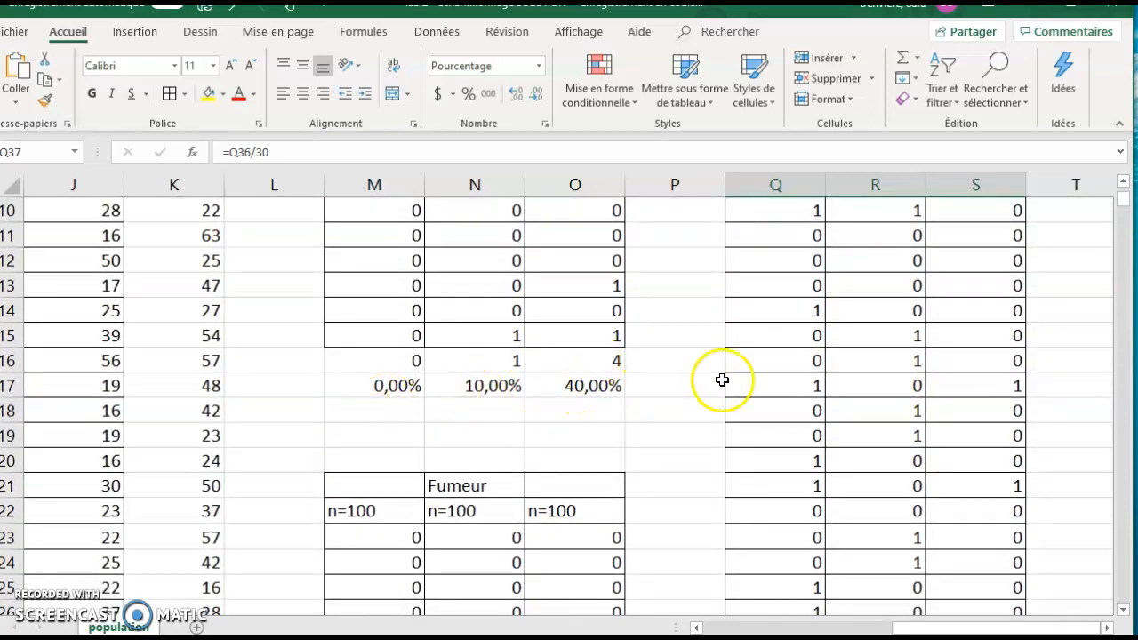
scroll(723, 381, down, 3)
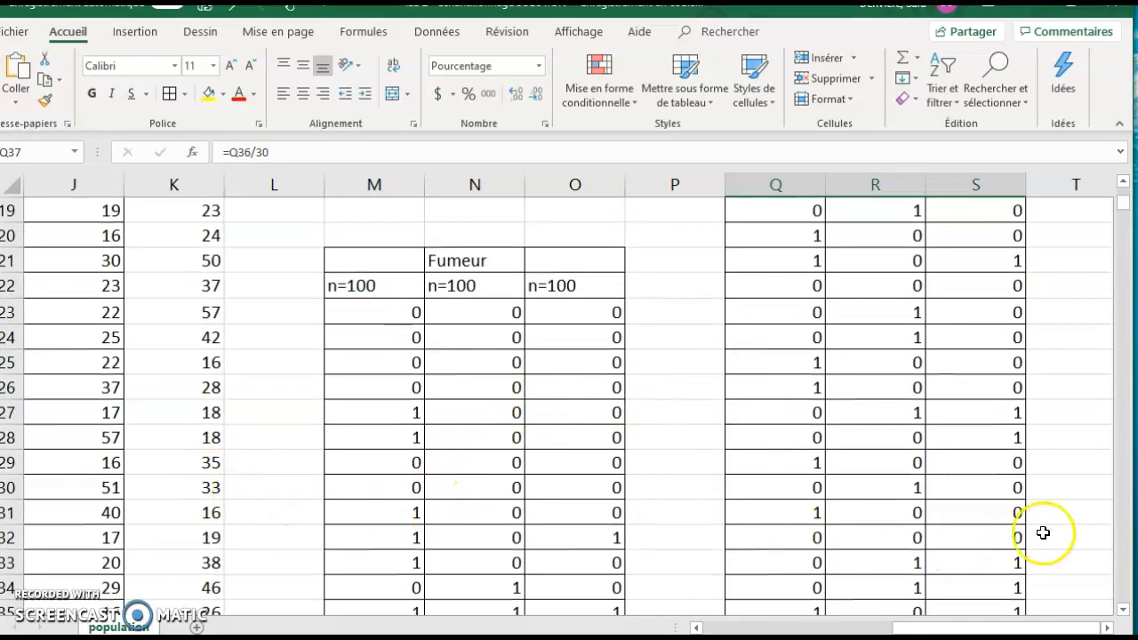